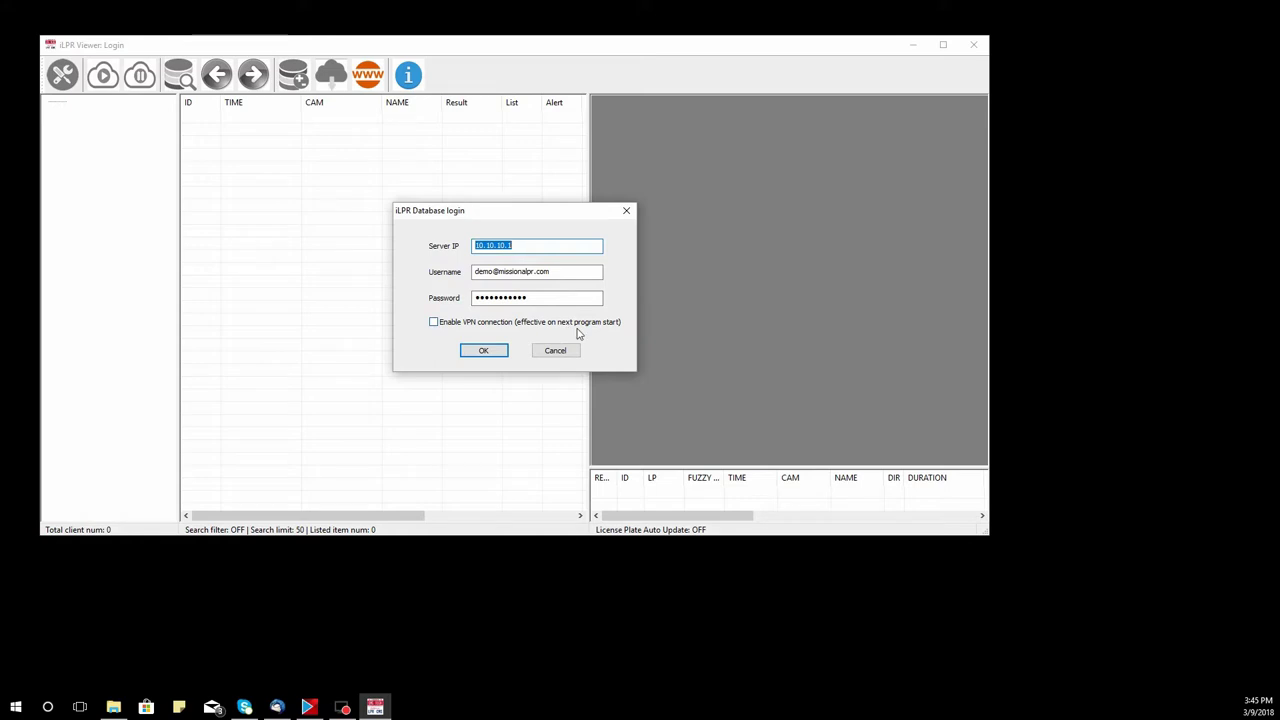
Step: Log in to the iLPR database with the prefilled credentials and the VPN connection disabled, and maximize the viewer window
{"action": "left_click", "coordinate": [433, 322]}
{"action": "left_click", "coordinate": [433, 324]}
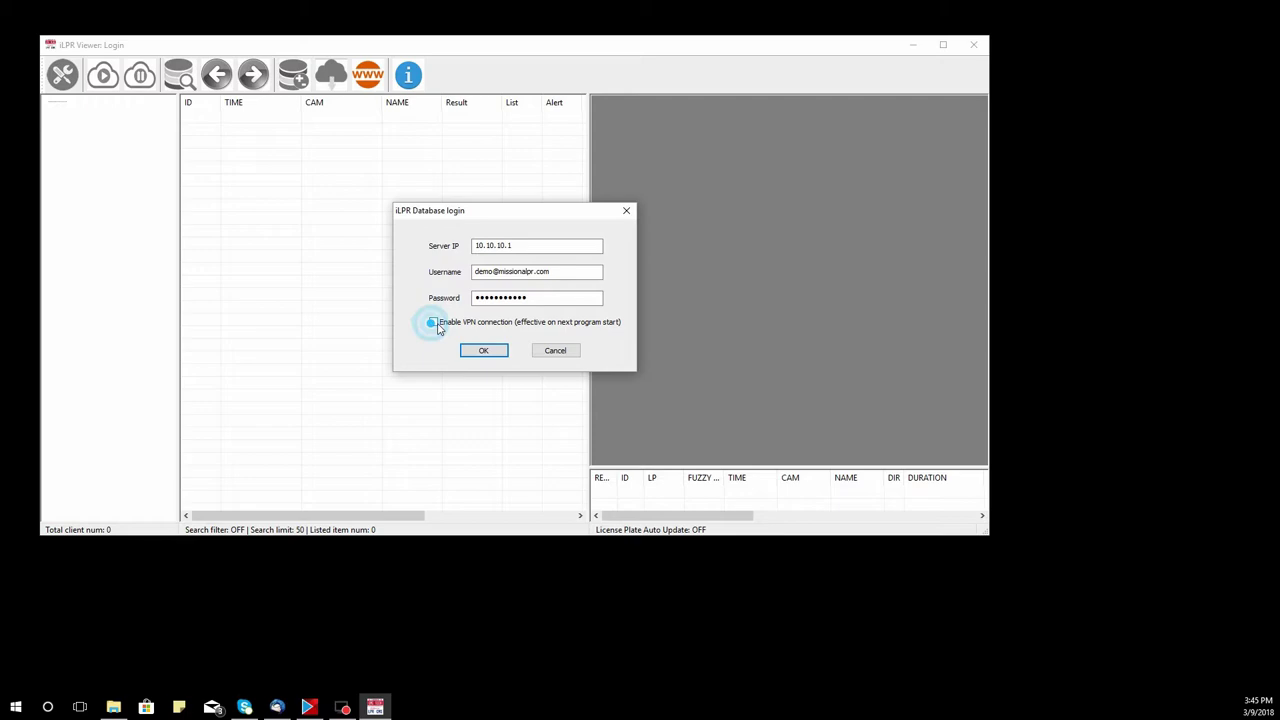
{"action": "left_click", "coordinate": [483, 351]}
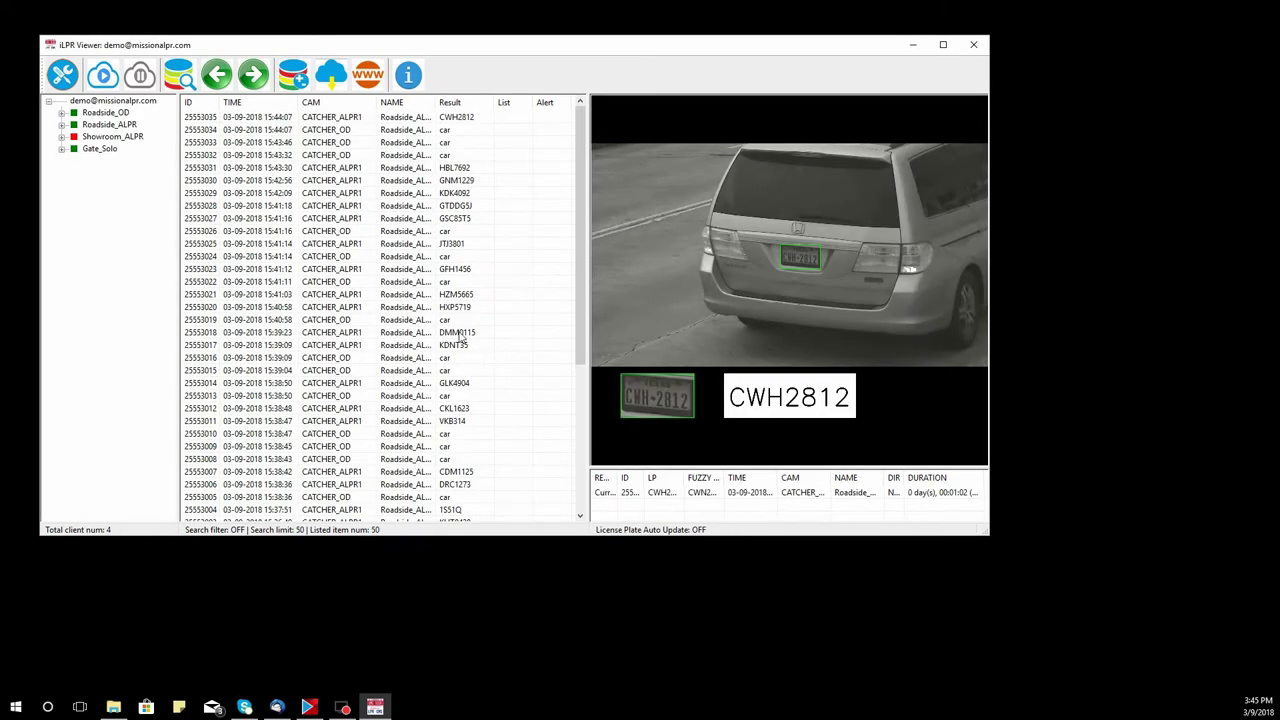
{"action": "double_click", "coordinate": [386, 44]}
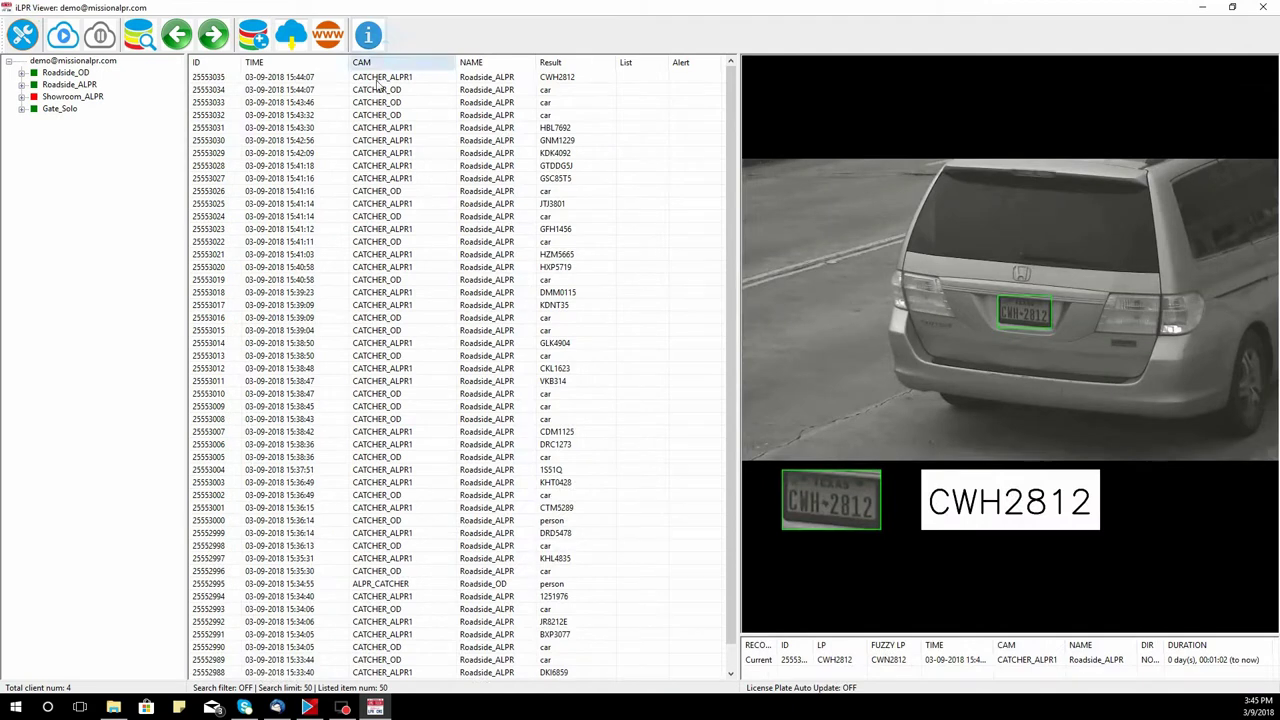
Step: Expand the details of the Roadside_OD, Roadside_ALPR, Gate_Solo and Showroom_ALPR devices to examine their status
{"action": "double_click", "coordinate": [74, 75]}
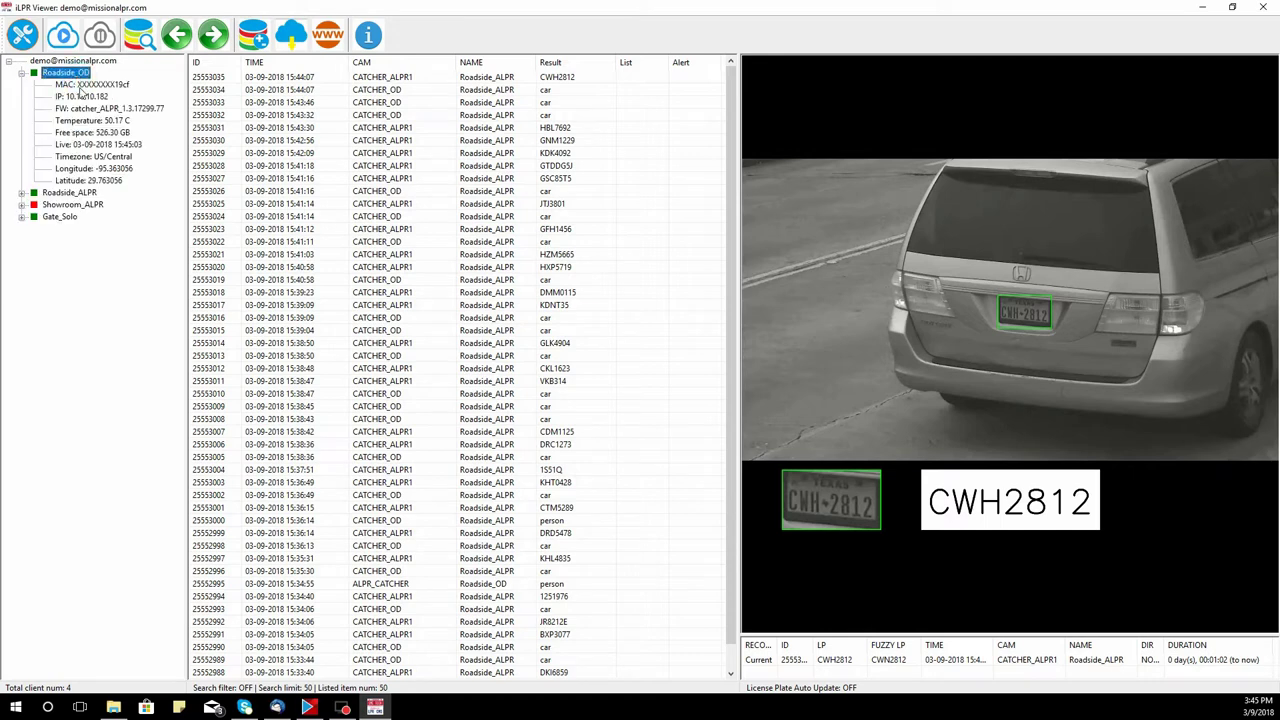
{"action": "double_click", "coordinate": [70, 192]}
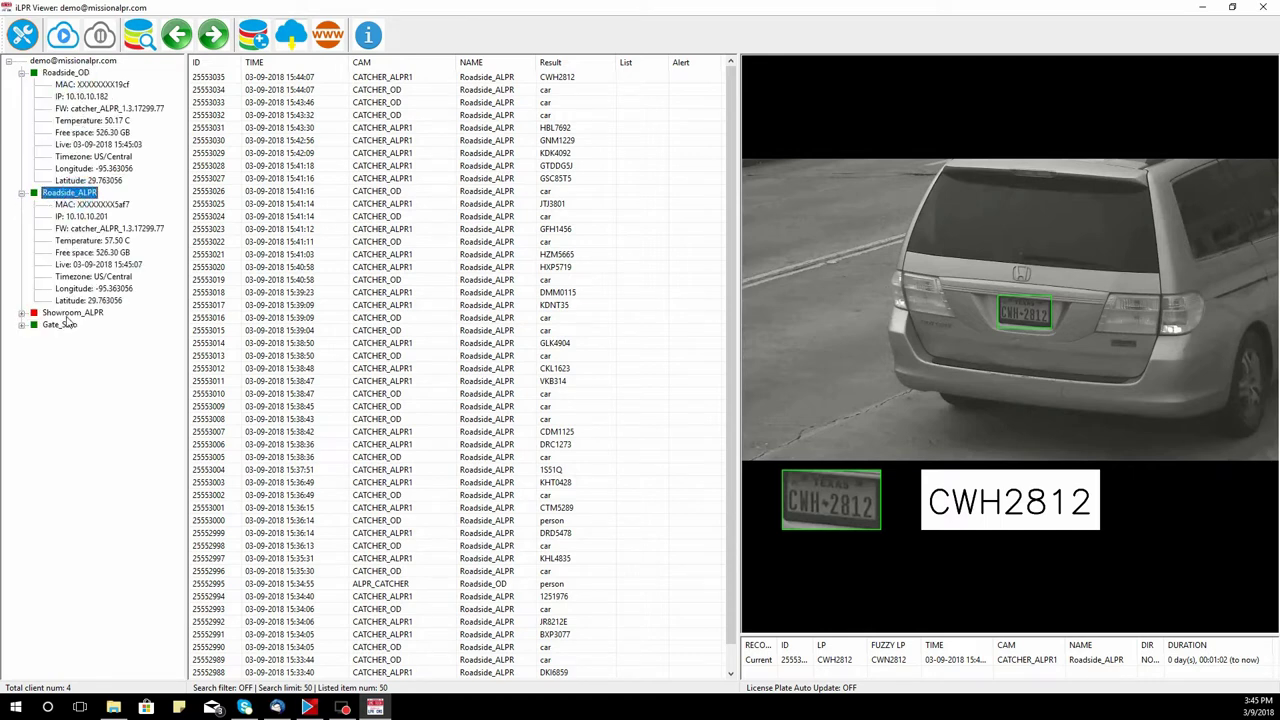
{"action": "double_click", "coordinate": [64, 326]}
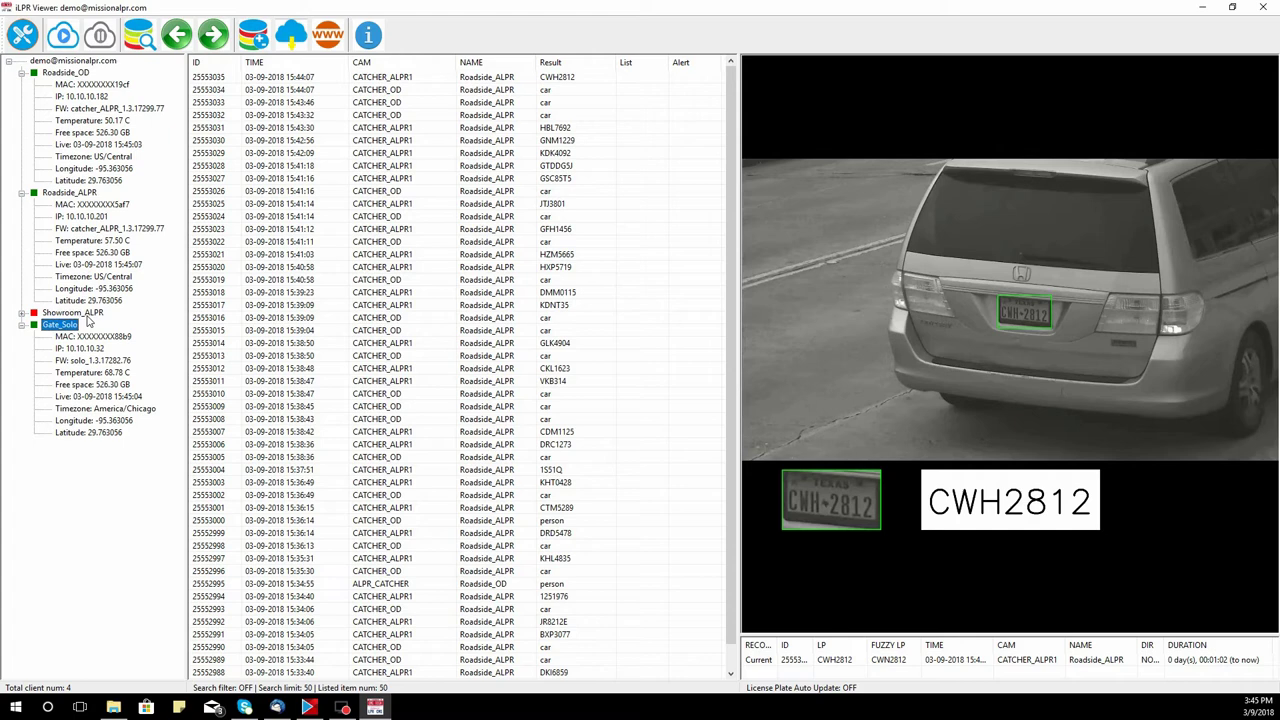
{"action": "double_click", "coordinate": [86, 315]}
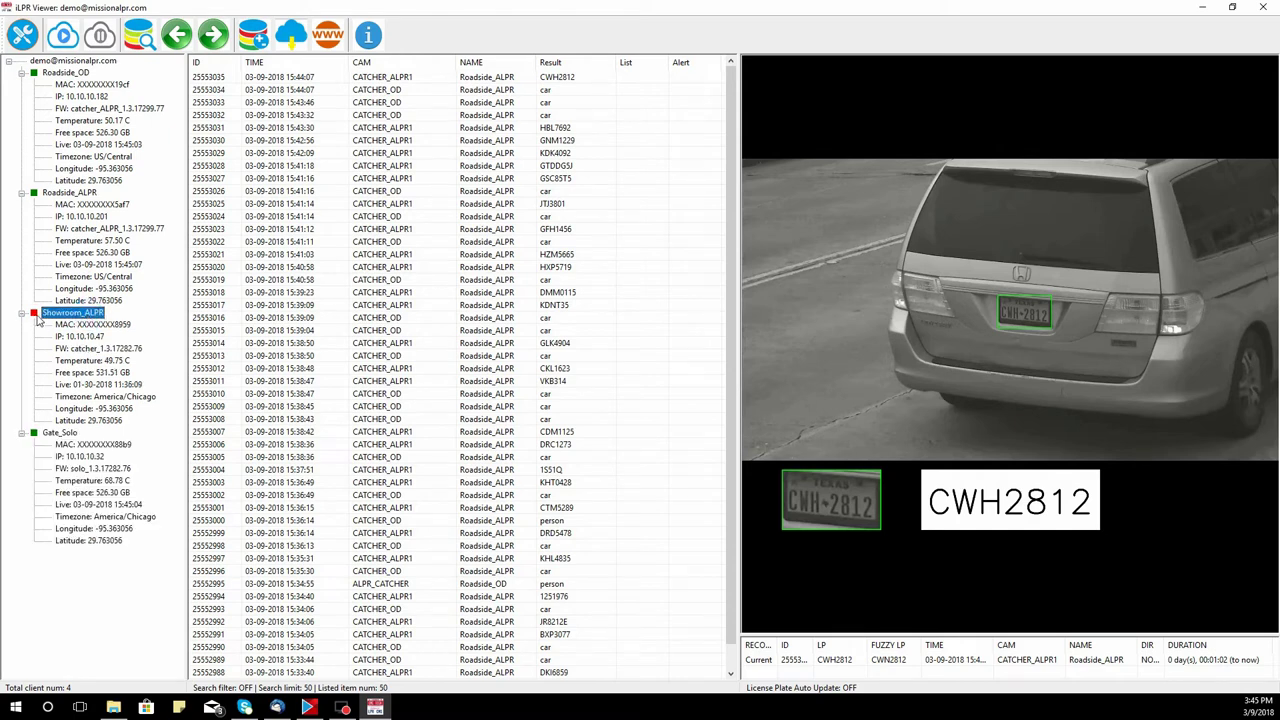
Step: Collapse the Roadside_ALPR and Roadside_OD details, leaving only Showroom_ALPR and Gate_Solo expanded
{"action": "double_click", "coordinate": [72, 434]}
{"action": "double_click", "coordinate": [88, 191]}
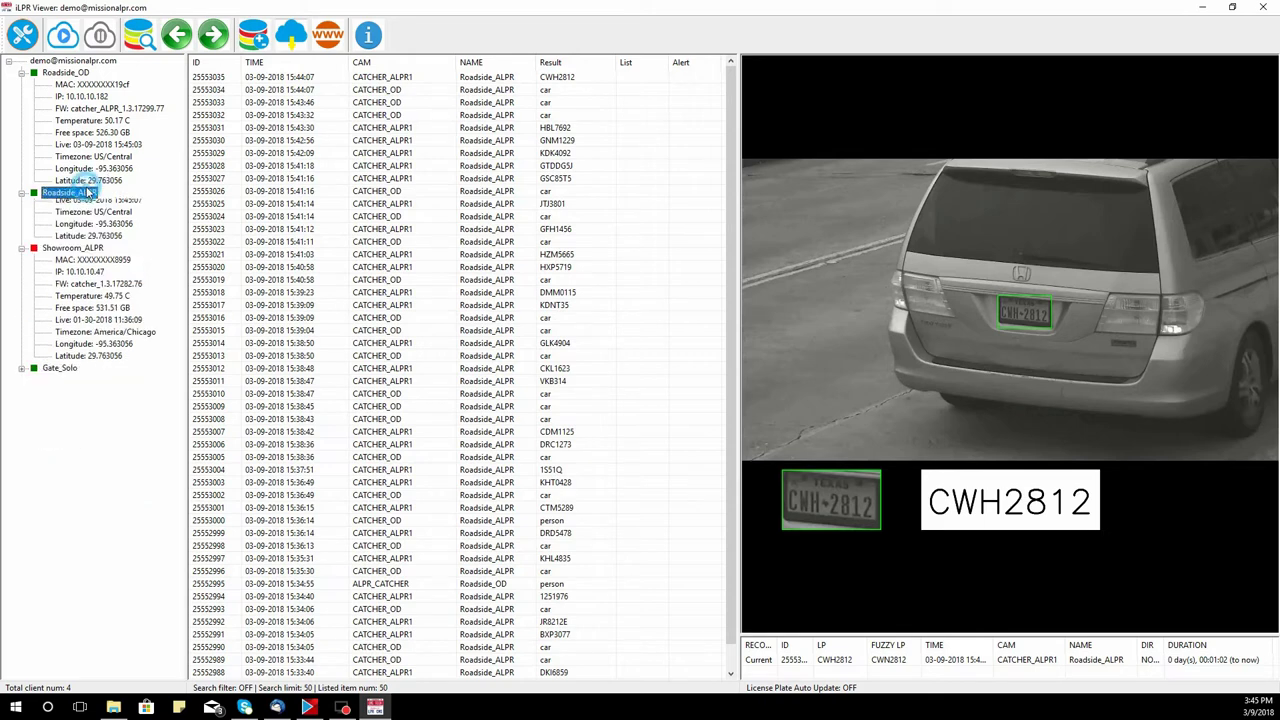
{"action": "double_click", "coordinate": [82, 73]}
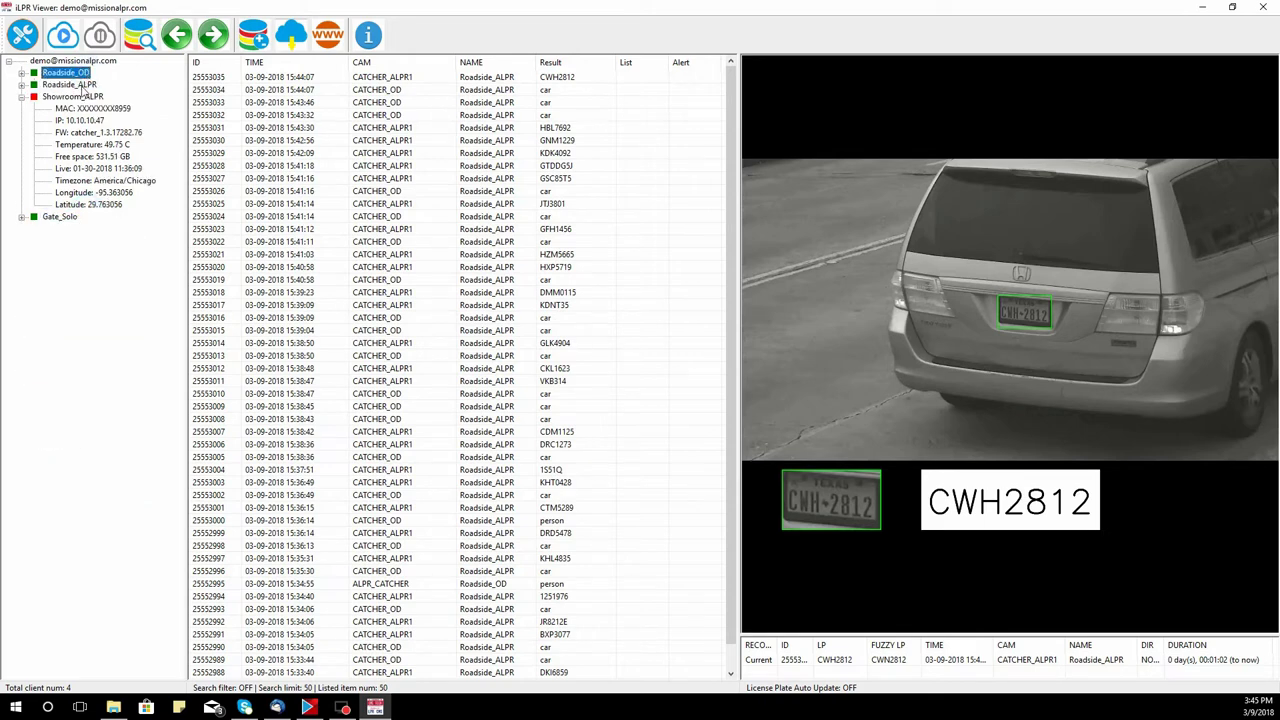
{"action": "double_click", "coordinate": [60, 217]}
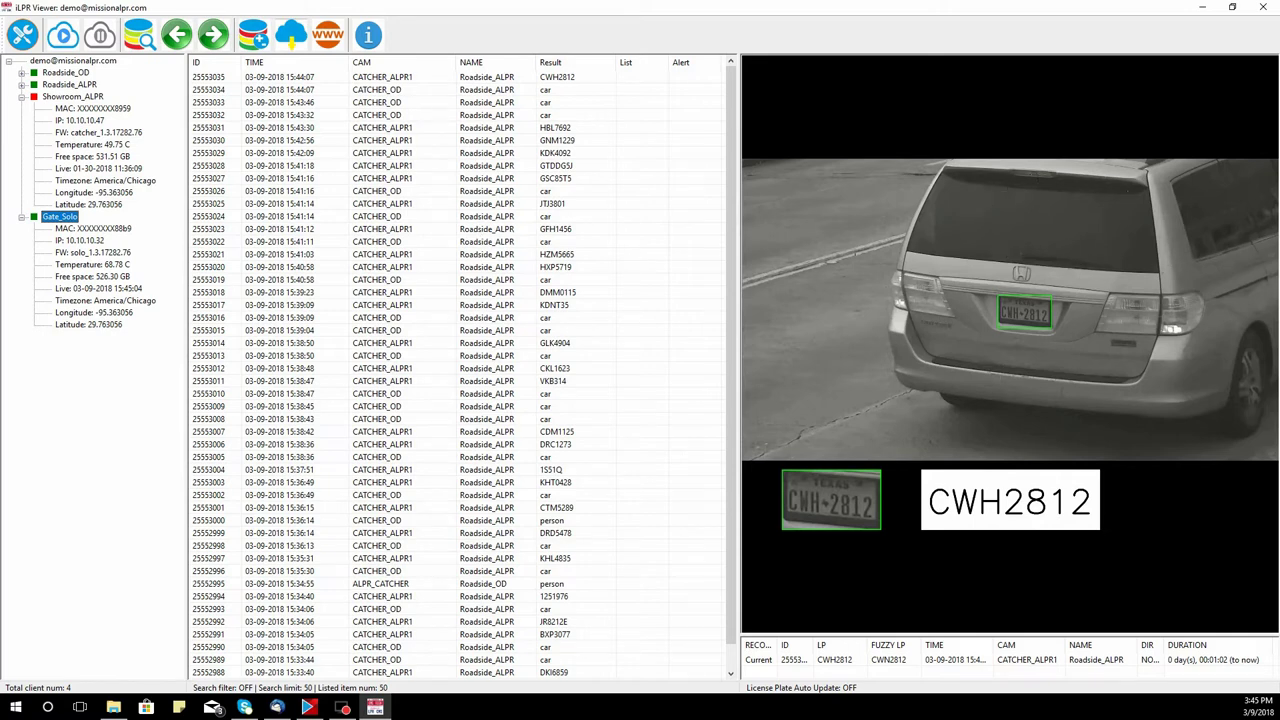
Step: View the 15:41:03 plate capture, the 15:39:09 car image, and the 15:40:58 plate capture with its matching car image
{"action": "left_click", "coordinate": [556, 256]}
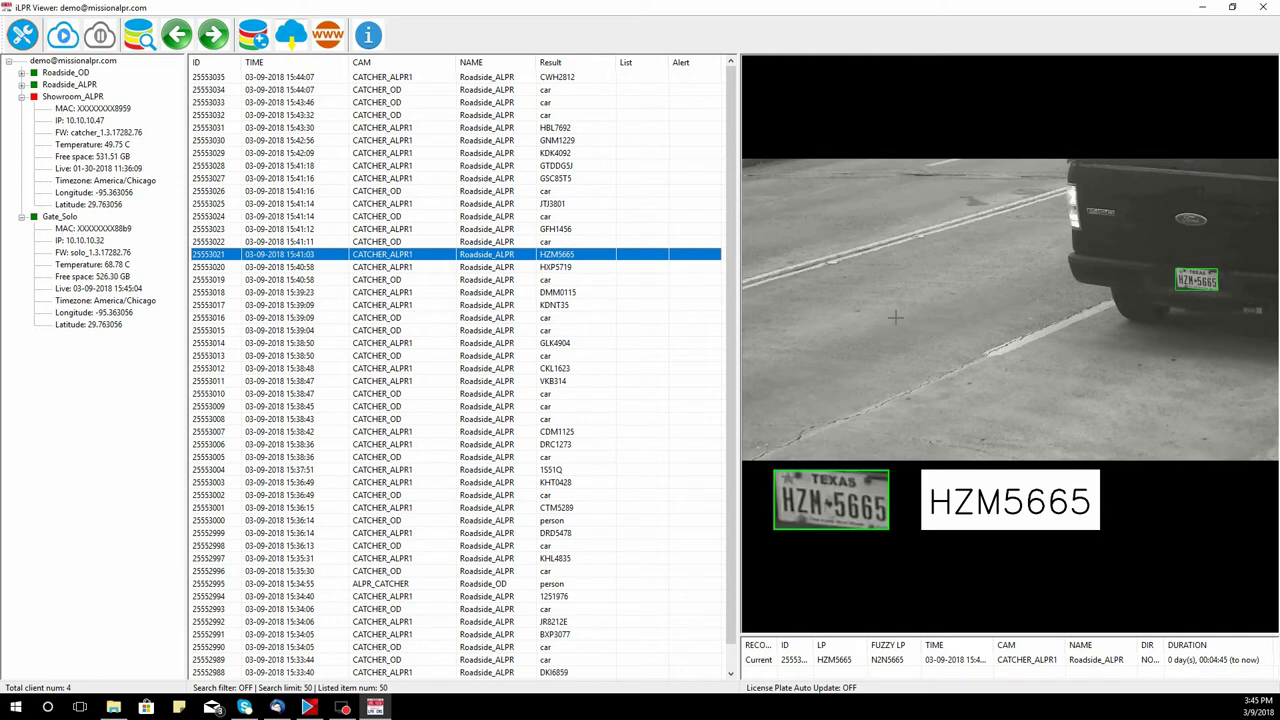
{"action": "left_click", "coordinate": [546, 319]}
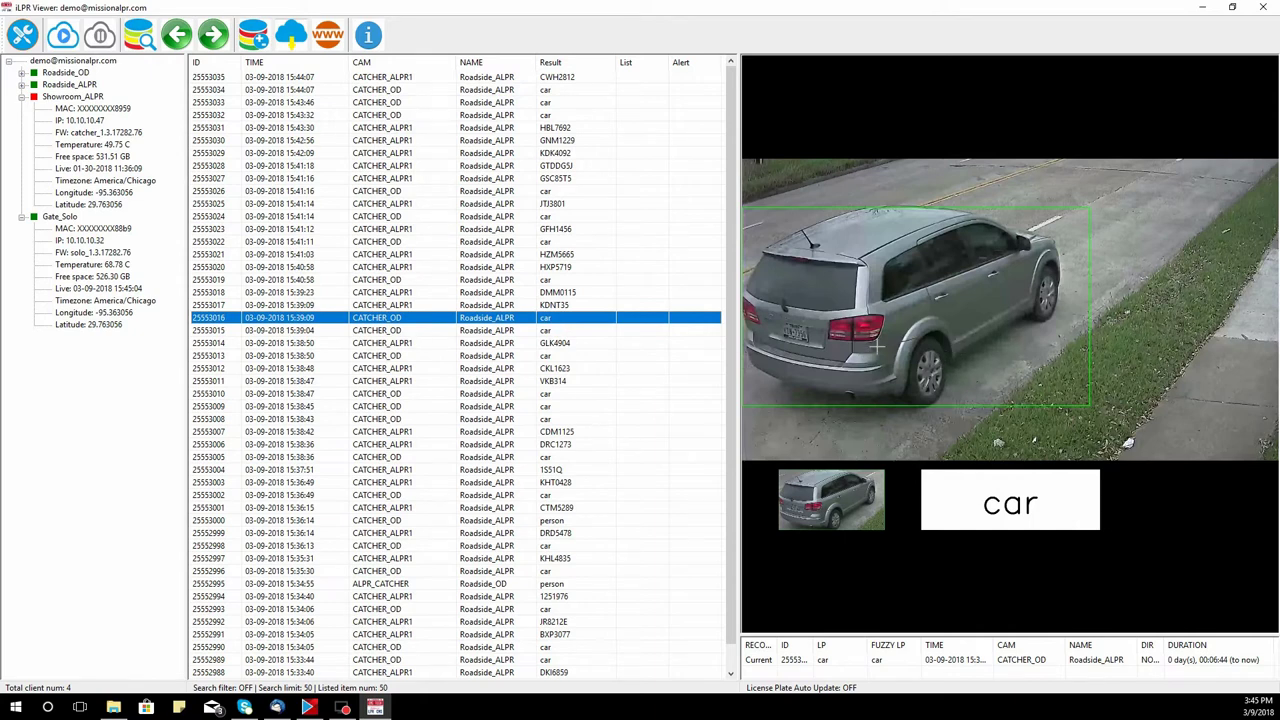
{"action": "left_click", "coordinate": [572, 268]}
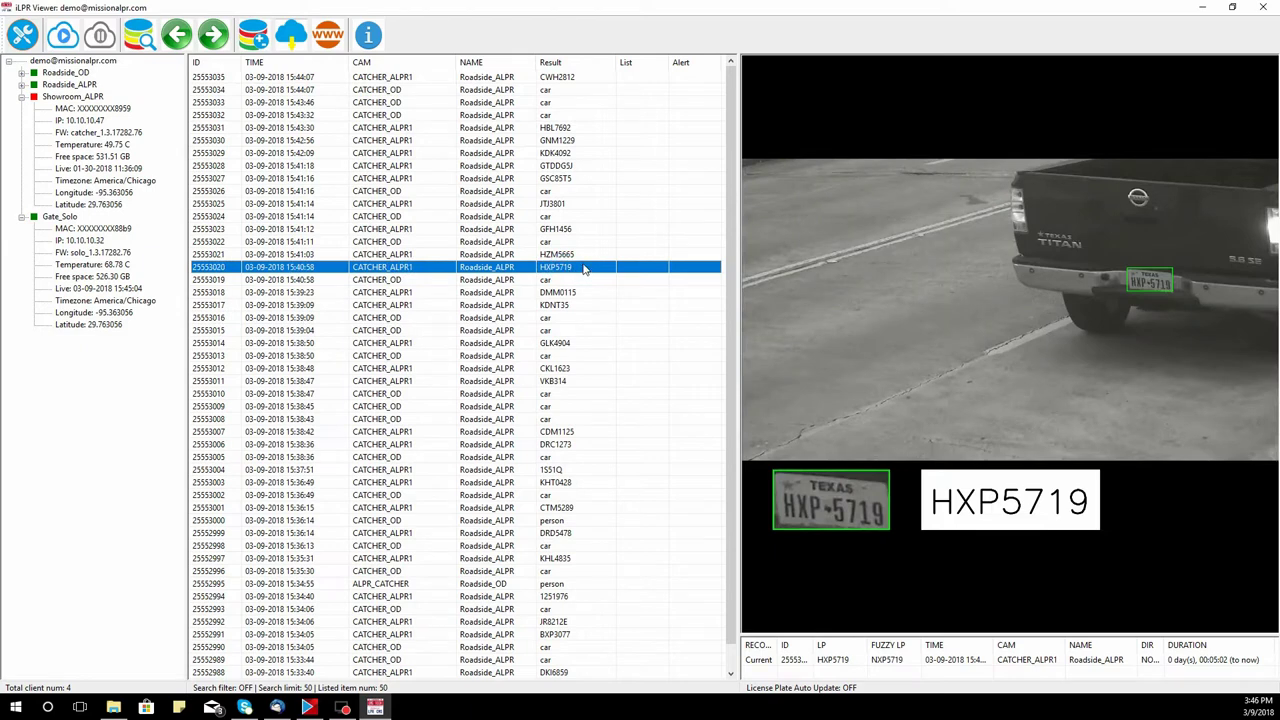
{"action": "left_click", "coordinate": [544, 281]}
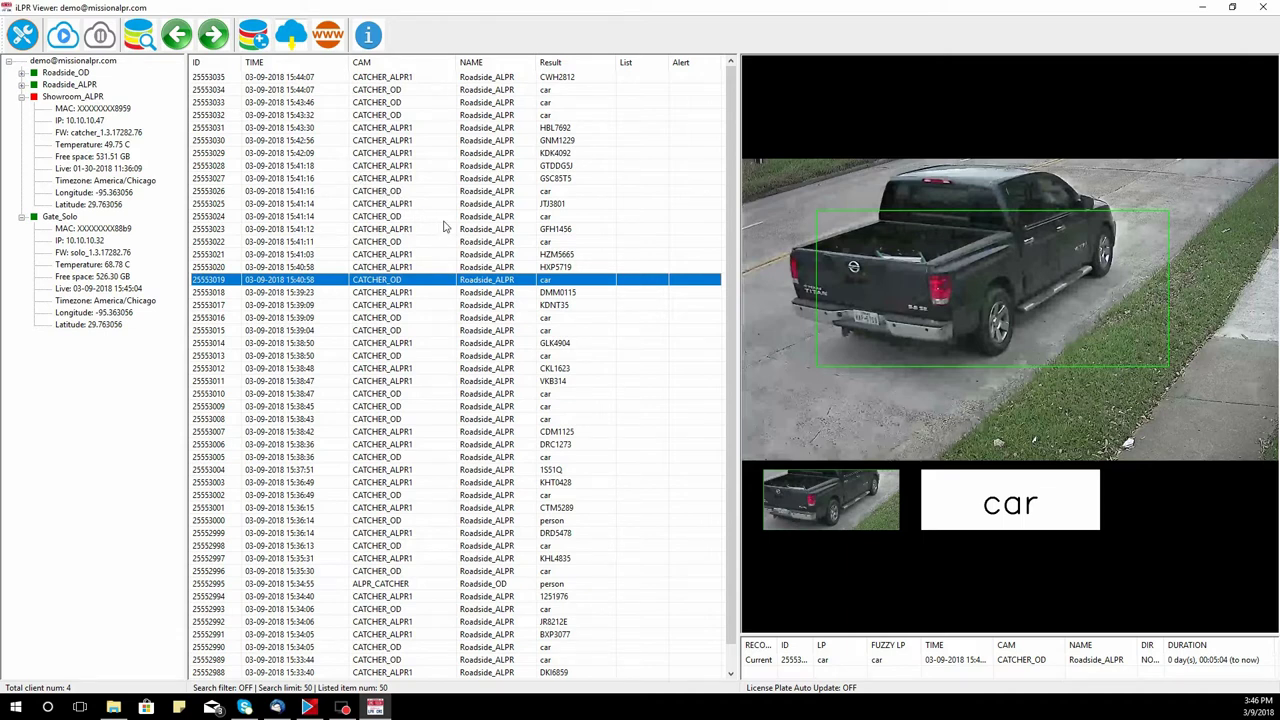
Step: Load the newer records and compare the 15:45:21 plate capture with the 15:45:20 car overview image
{"action": "left_click", "coordinate": [208, 40]}
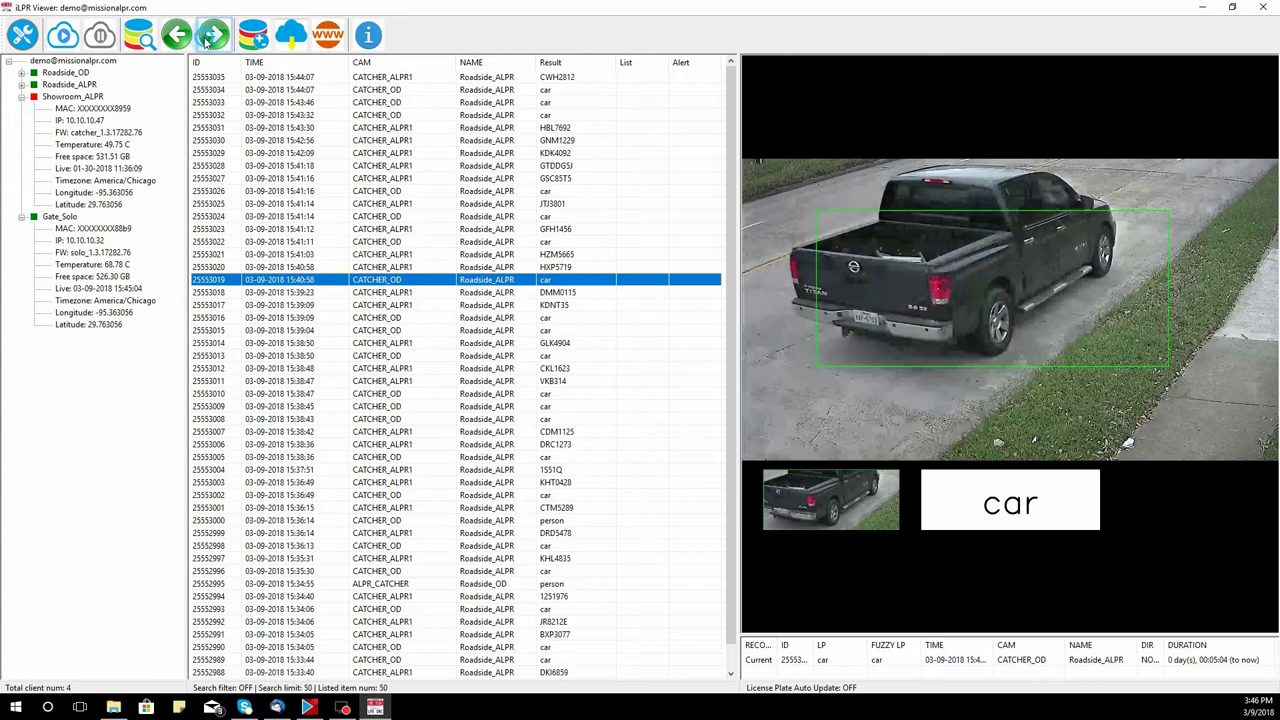
{"action": "left_click", "coordinate": [501, 104]}
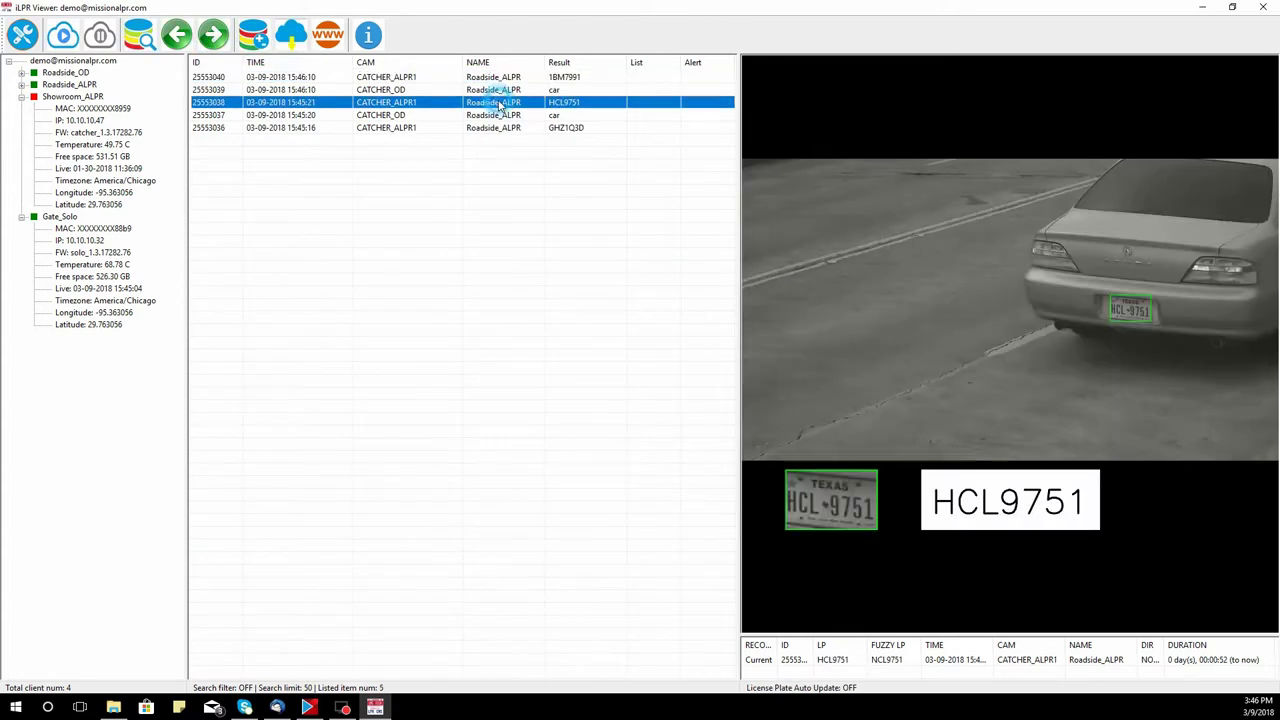
{"action": "left_click", "coordinate": [501, 116]}
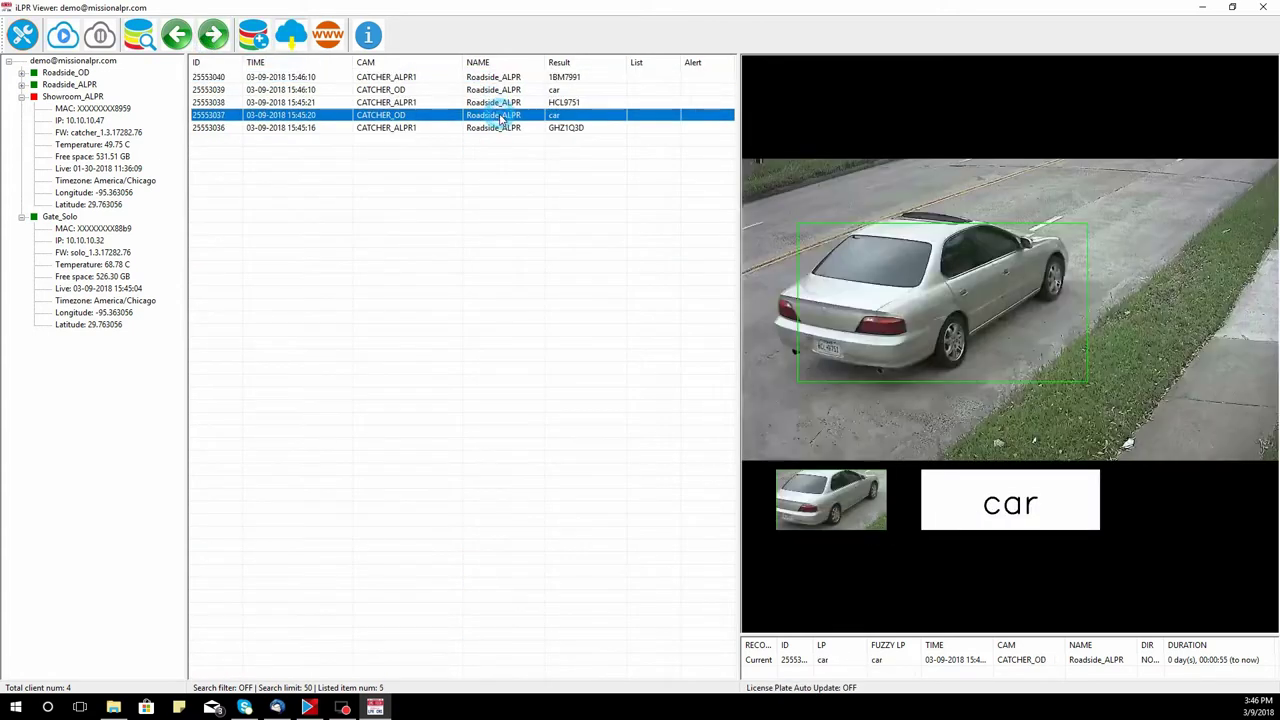
{"action": "left_click", "coordinate": [503, 102]}
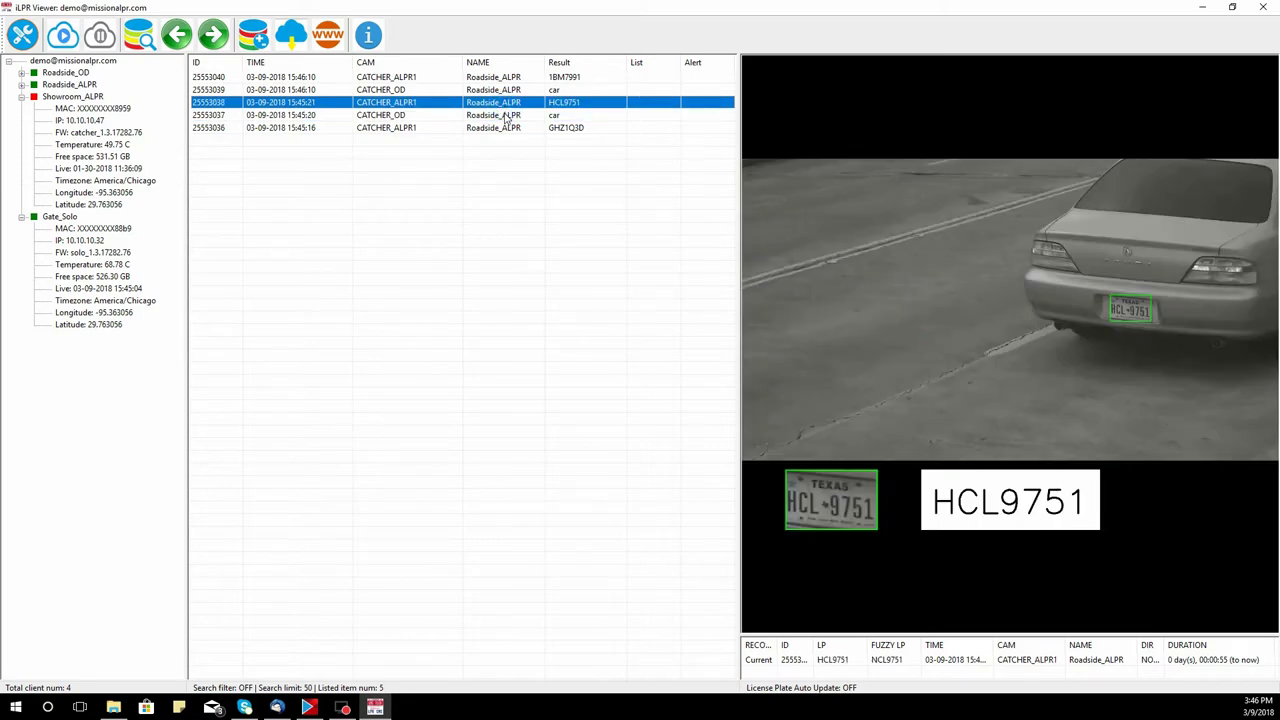
{"action": "left_click", "coordinate": [507, 116]}
{"action": "left_click", "coordinate": [508, 103]}
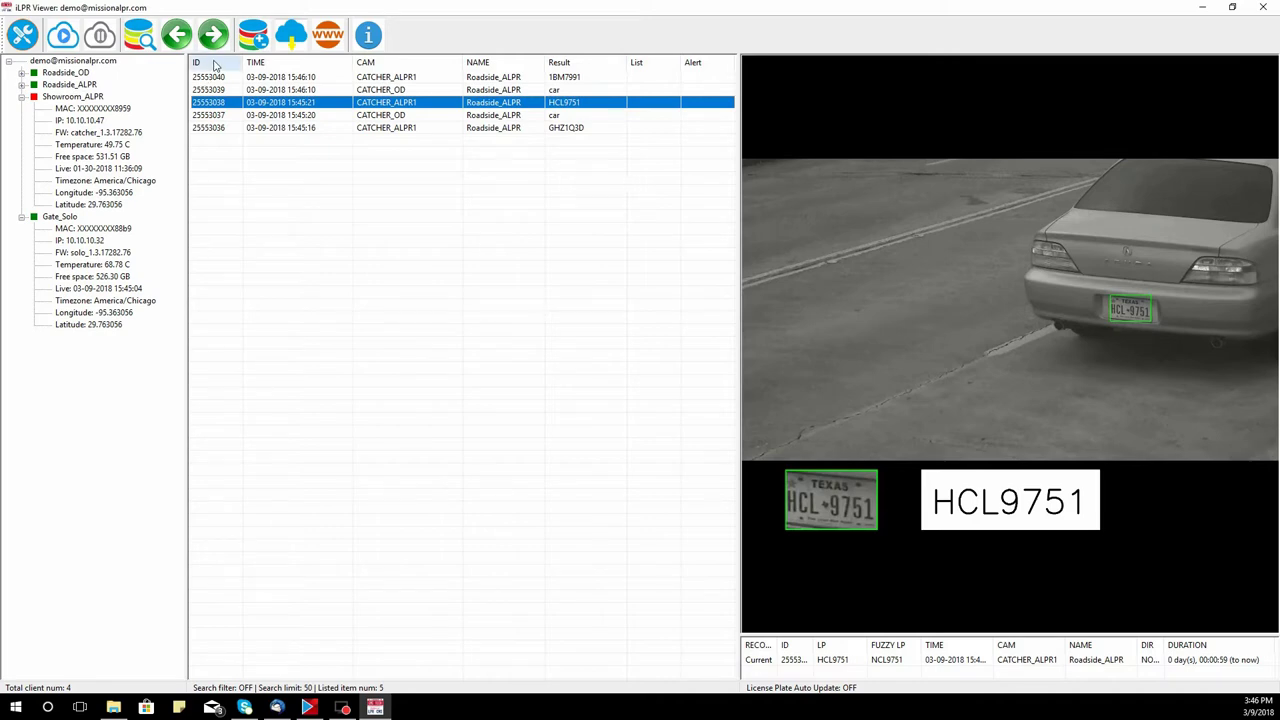
Step: Examine the Green list entries for the Gate_Solo device in List management and exit without changes
{"action": "left_click", "coordinate": [255, 38]}
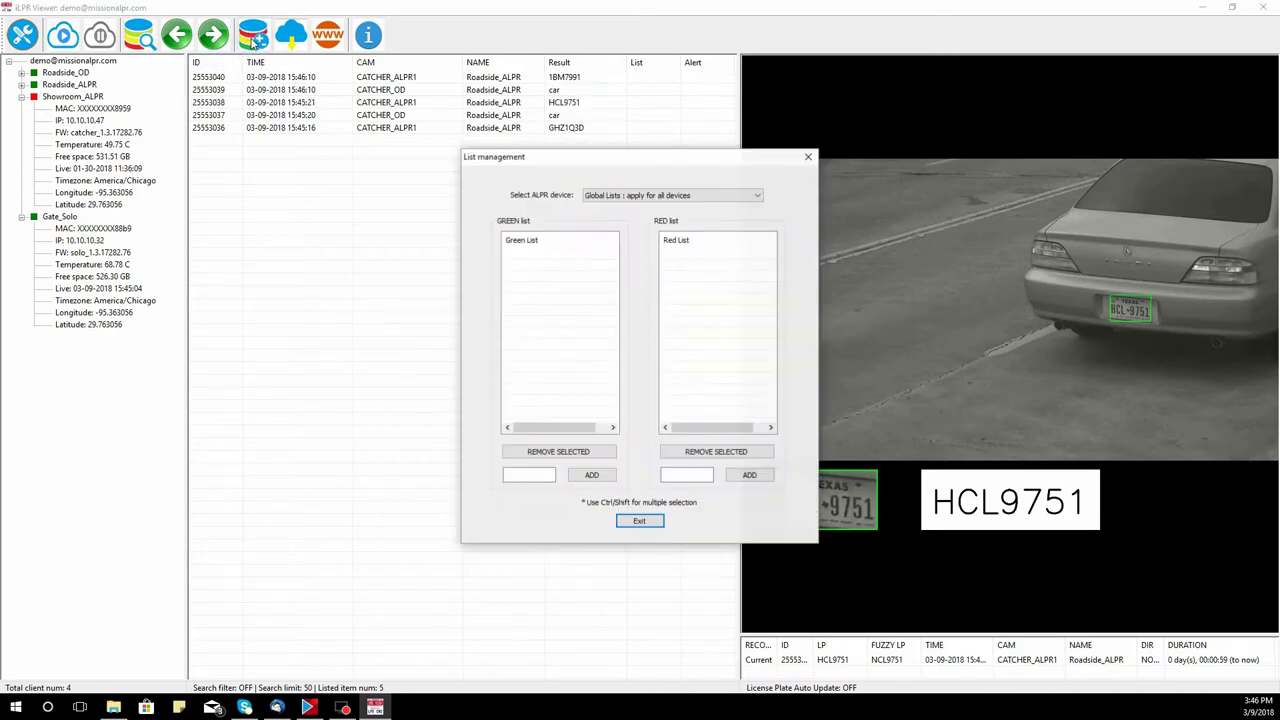
{"action": "left_click", "coordinate": [714, 196]}
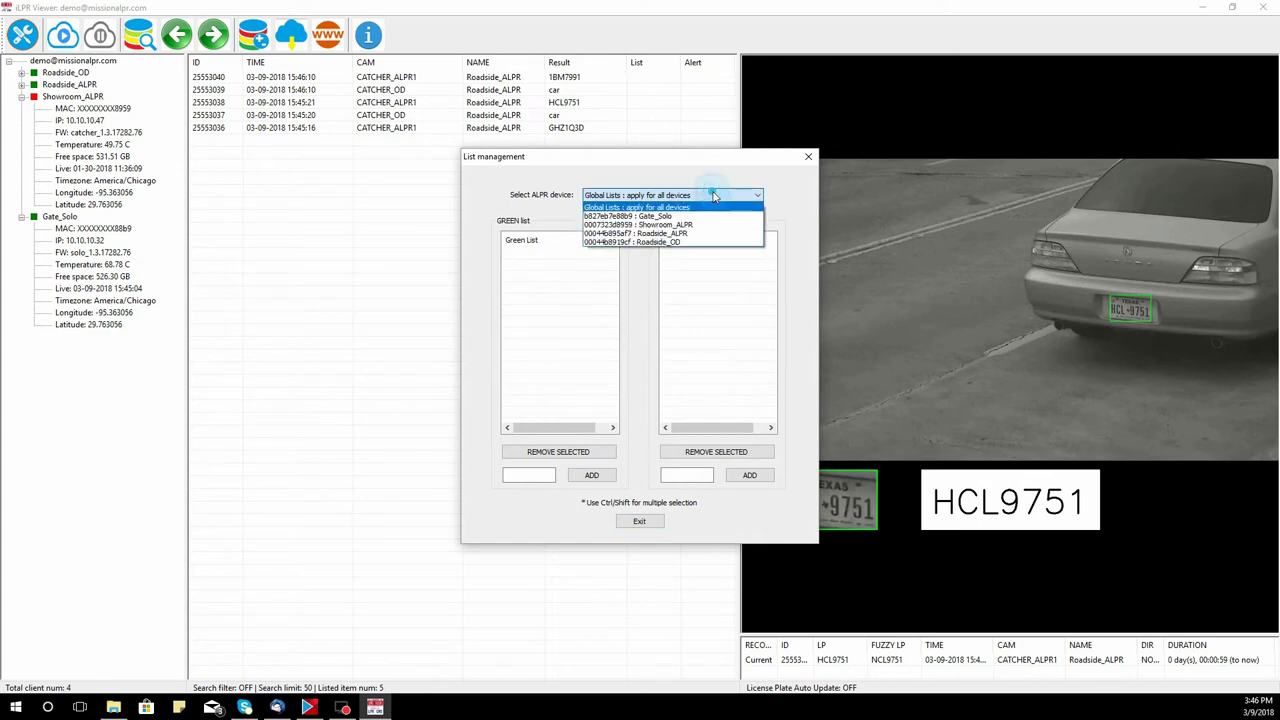
{"action": "left_click", "coordinate": [710, 216]}
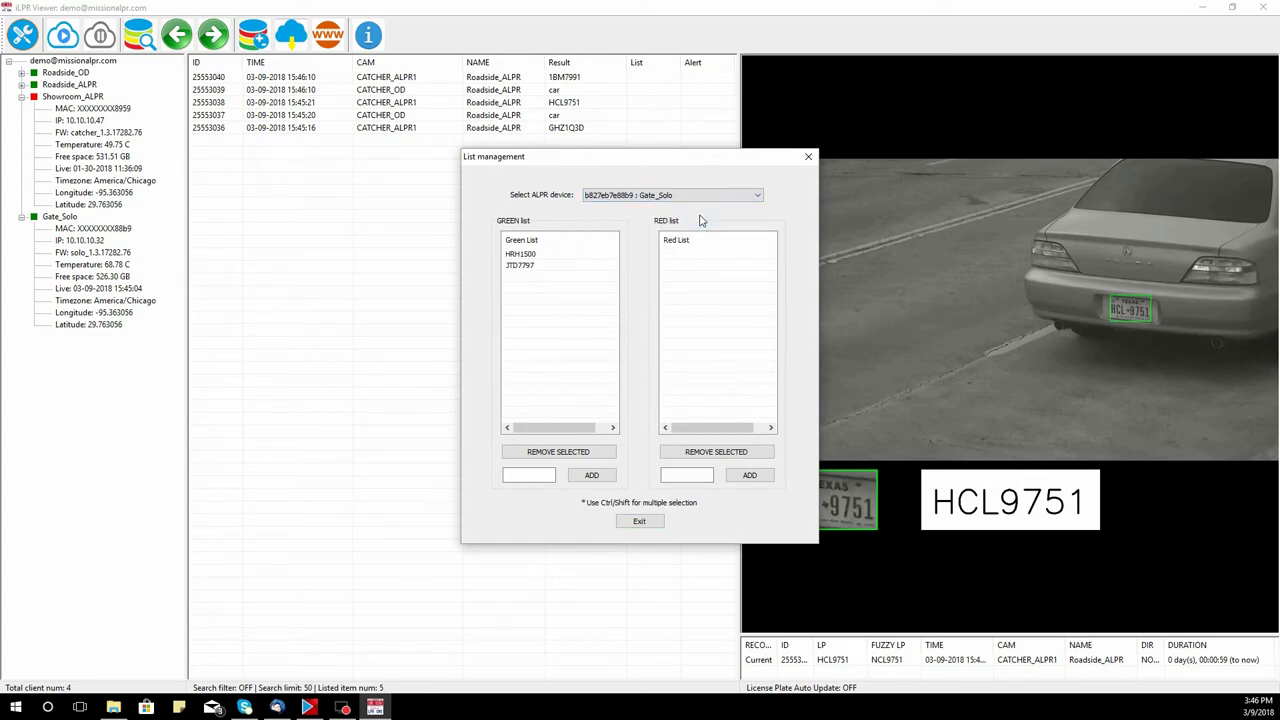
{"action": "left_click", "coordinate": [526, 256]}
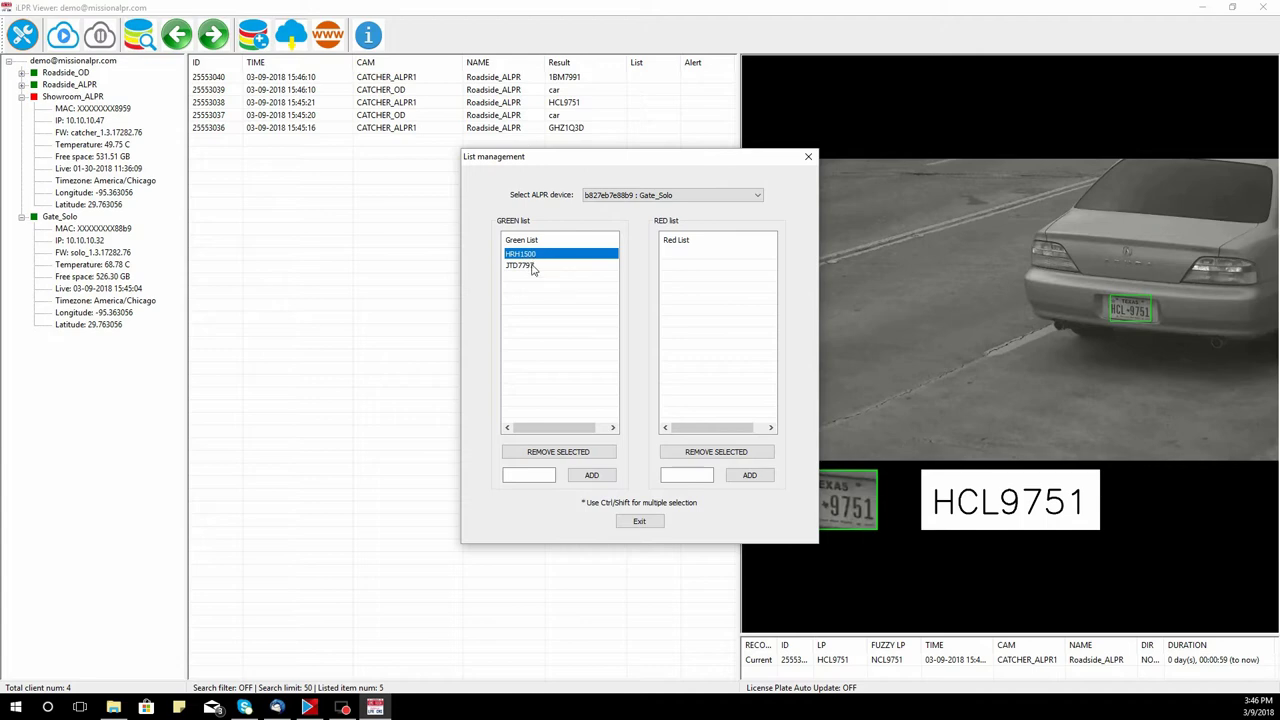
{"action": "left_click", "coordinate": [534, 265]}
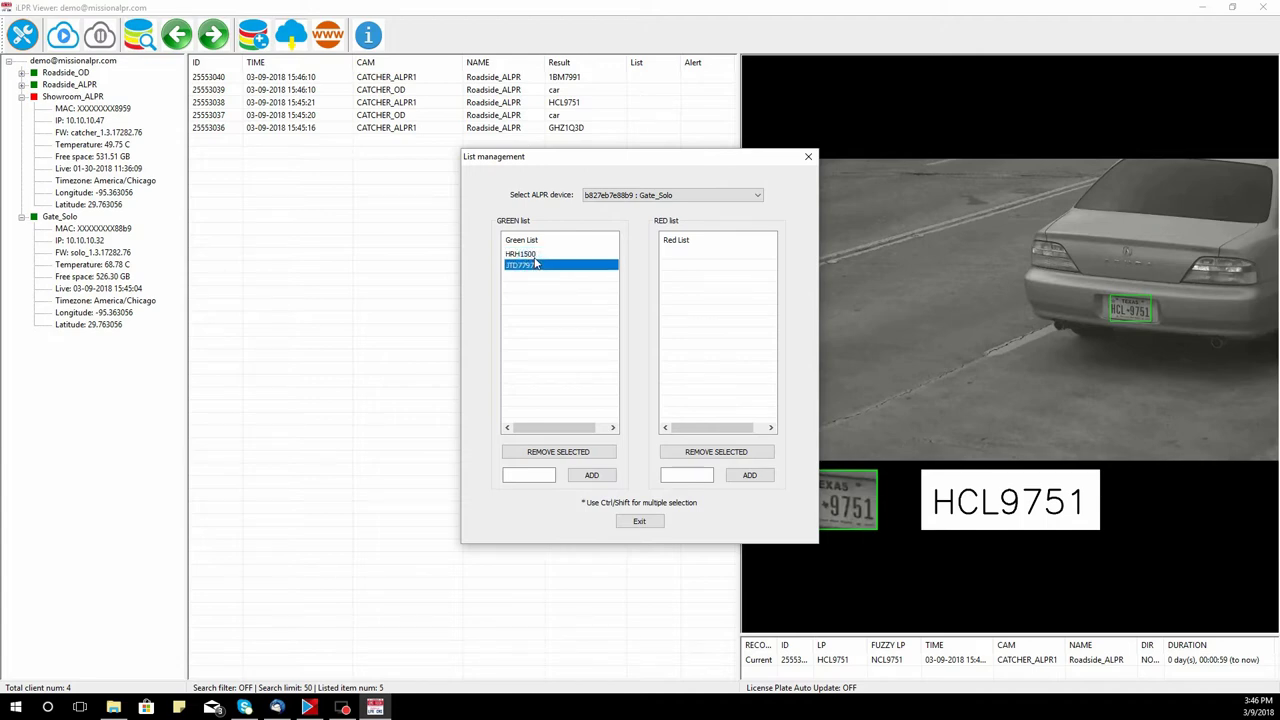
{"action": "left_click", "coordinate": [639, 522]}
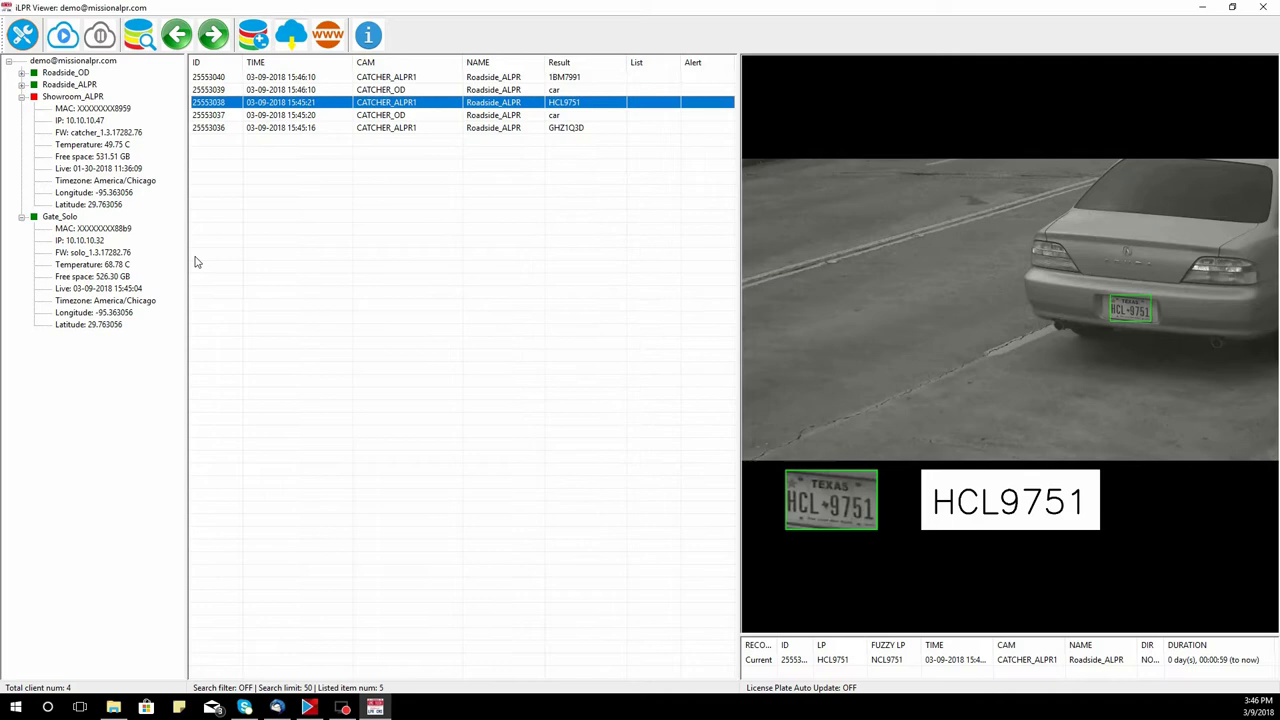
Step: Search all devices for license plates within the GREEN list
{"action": "left_click", "coordinate": [145, 45]}
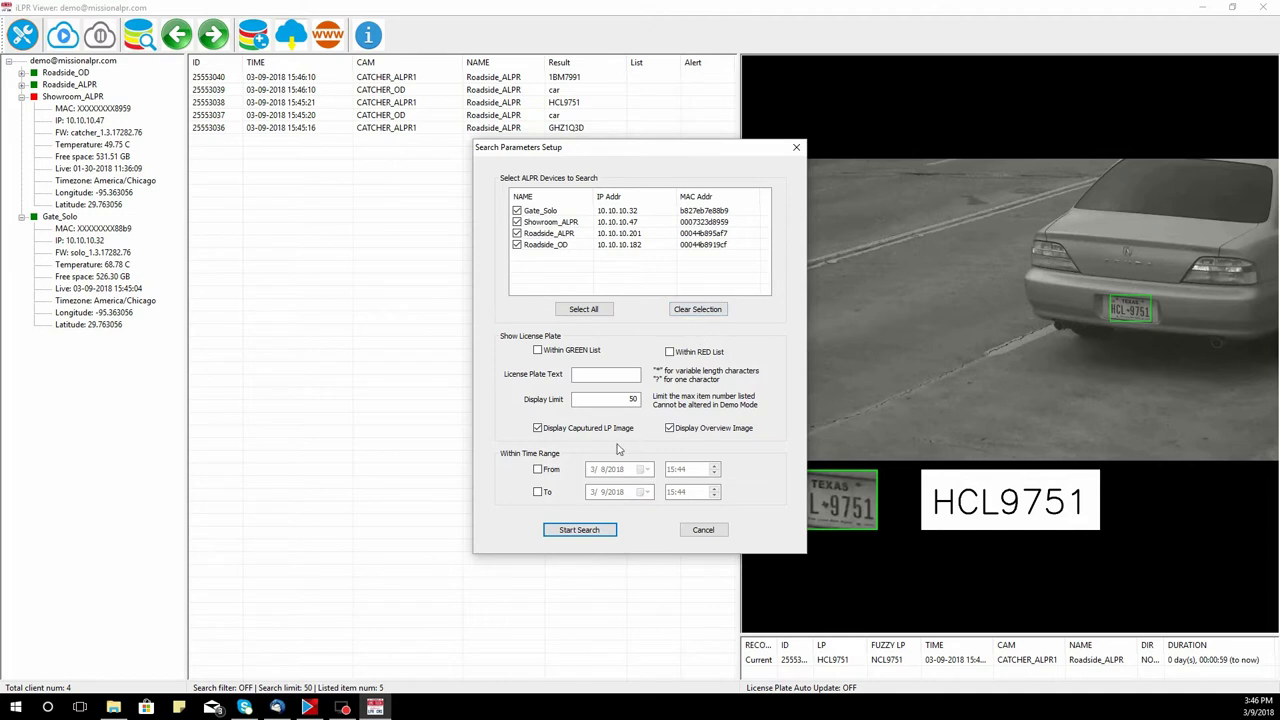
{"action": "left_click", "coordinate": [545, 351]}
{"action": "left_click", "coordinate": [580, 530]}
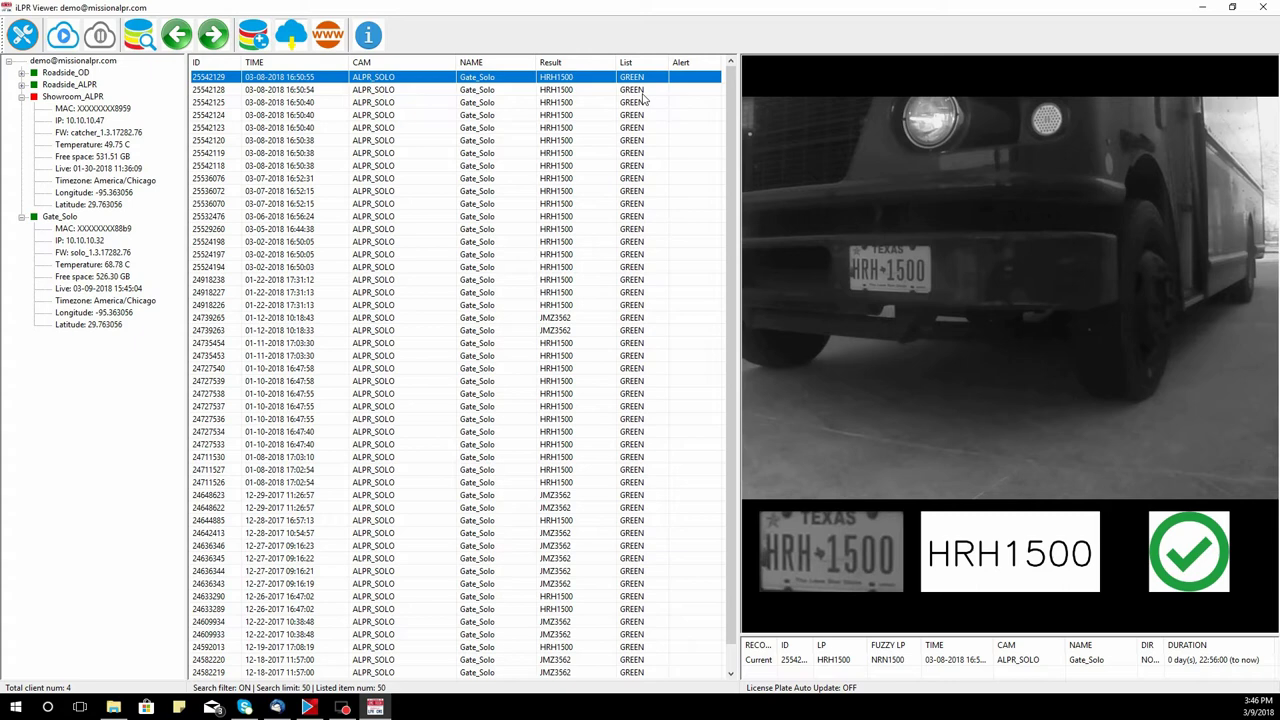
Step: View a series of Gate_Solo green-list captures from 03-08-2018 back to 03-02-2018
{"action": "left_click", "coordinate": [641, 90]}
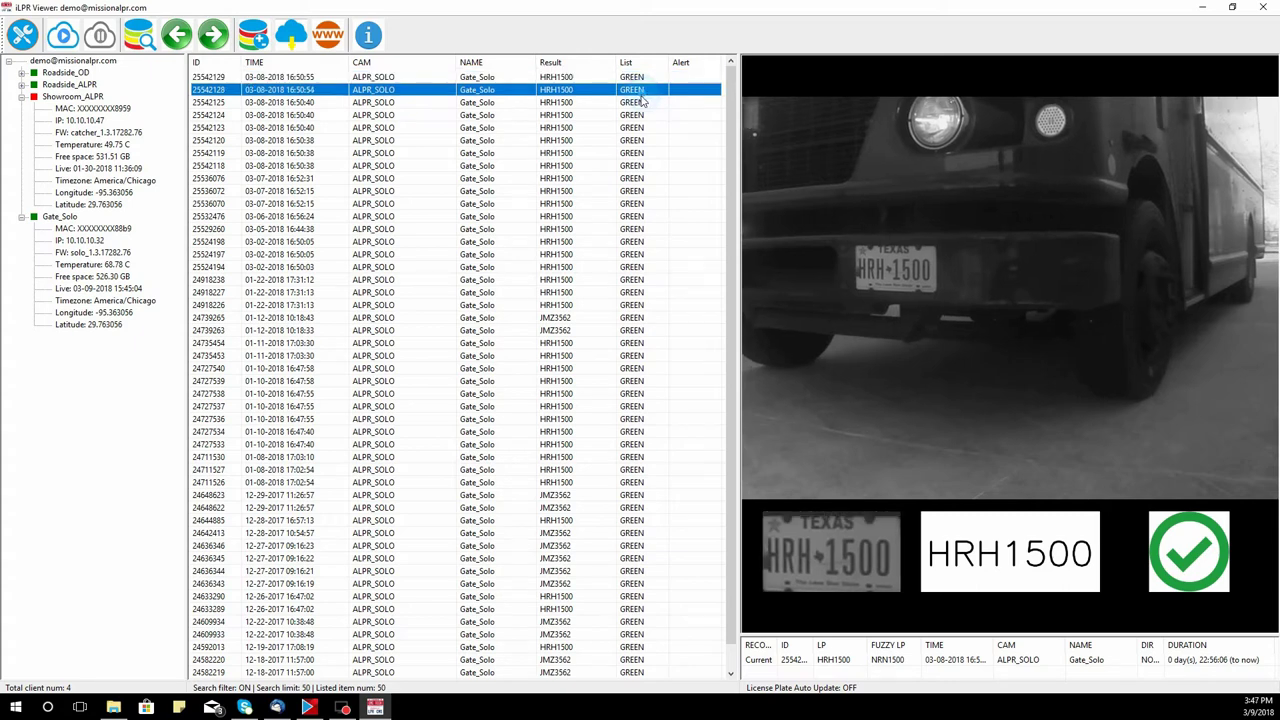
{"action": "left_click", "coordinate": [641, 103]}
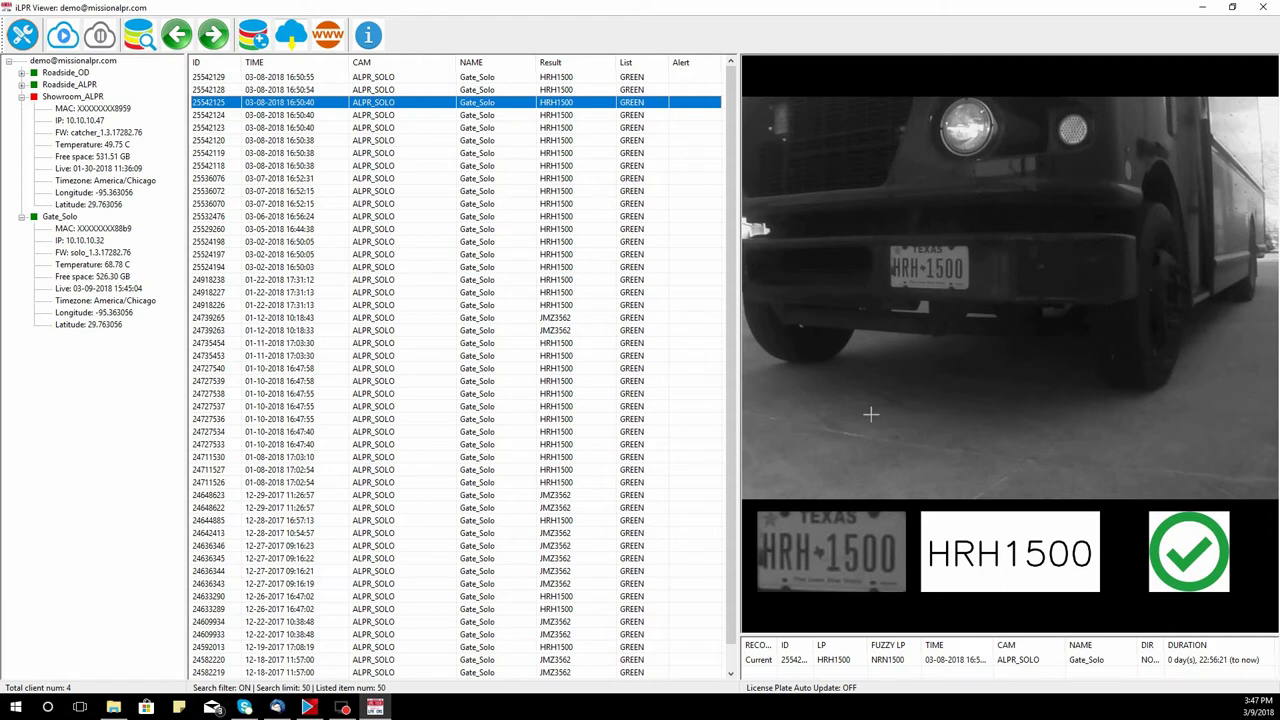
{"action": "left_click", "coordinate": [500, 128]}
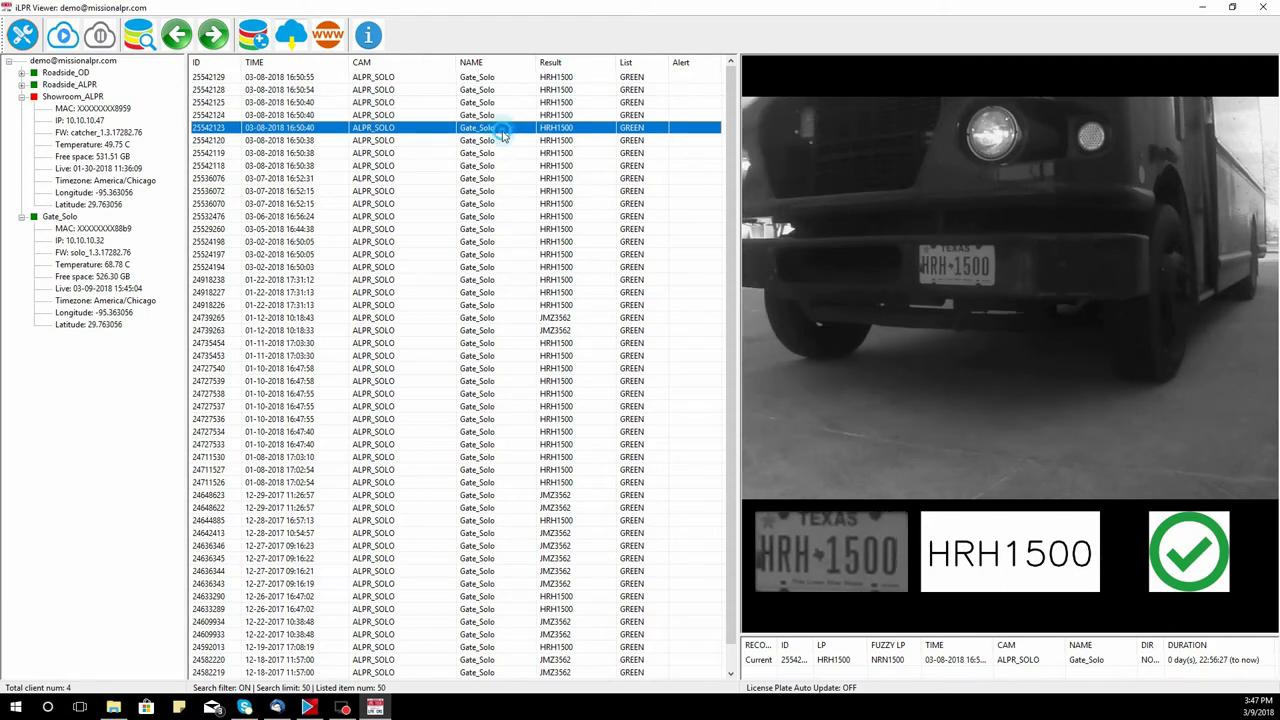
{"action": "left_click", "coordinate": [540, 153]}
{"action": "left_click", "coordinate": [534, 191]}
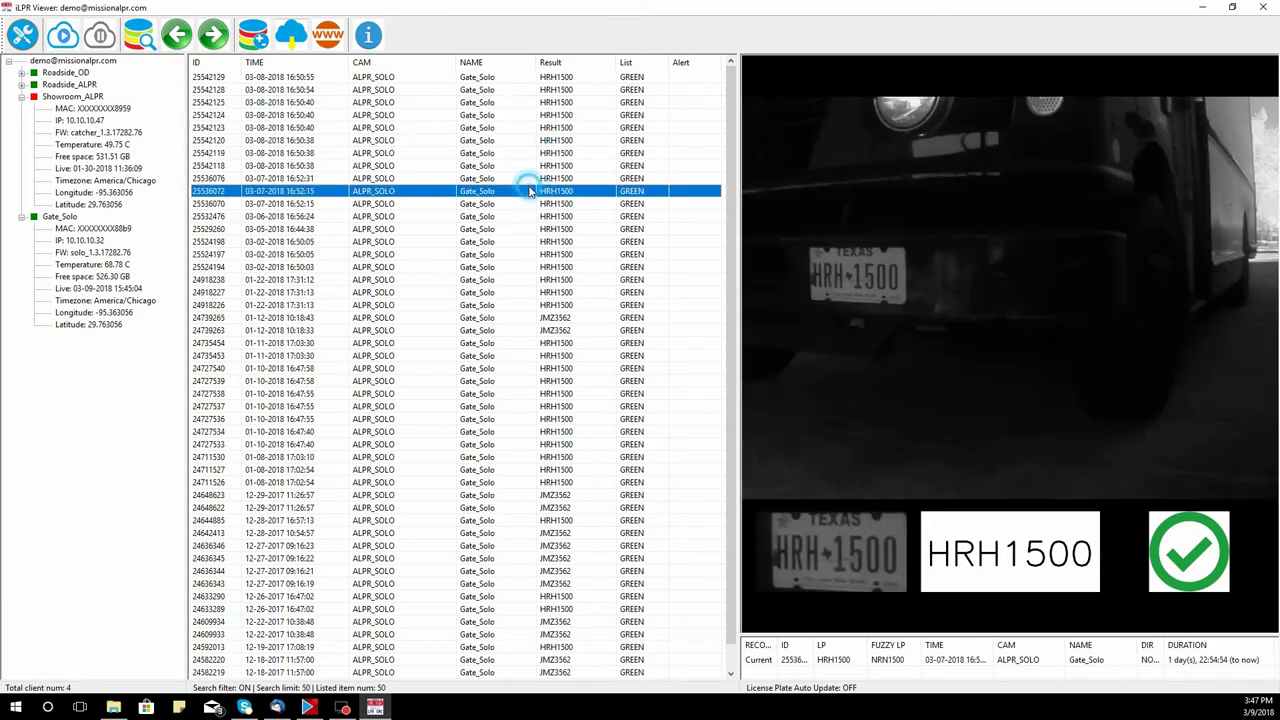
{"action": "left_click", "coordinate": [535, 216]}
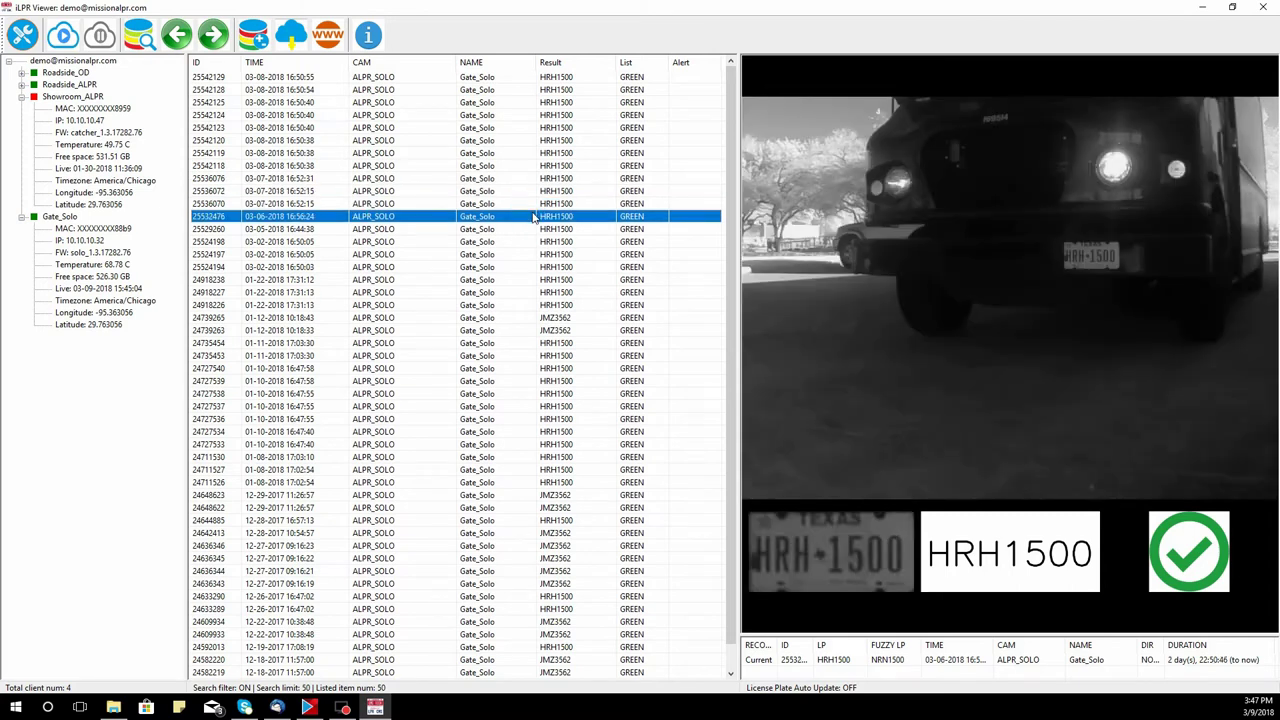
{"action": "left_click", "coordinate": [542, 268]}
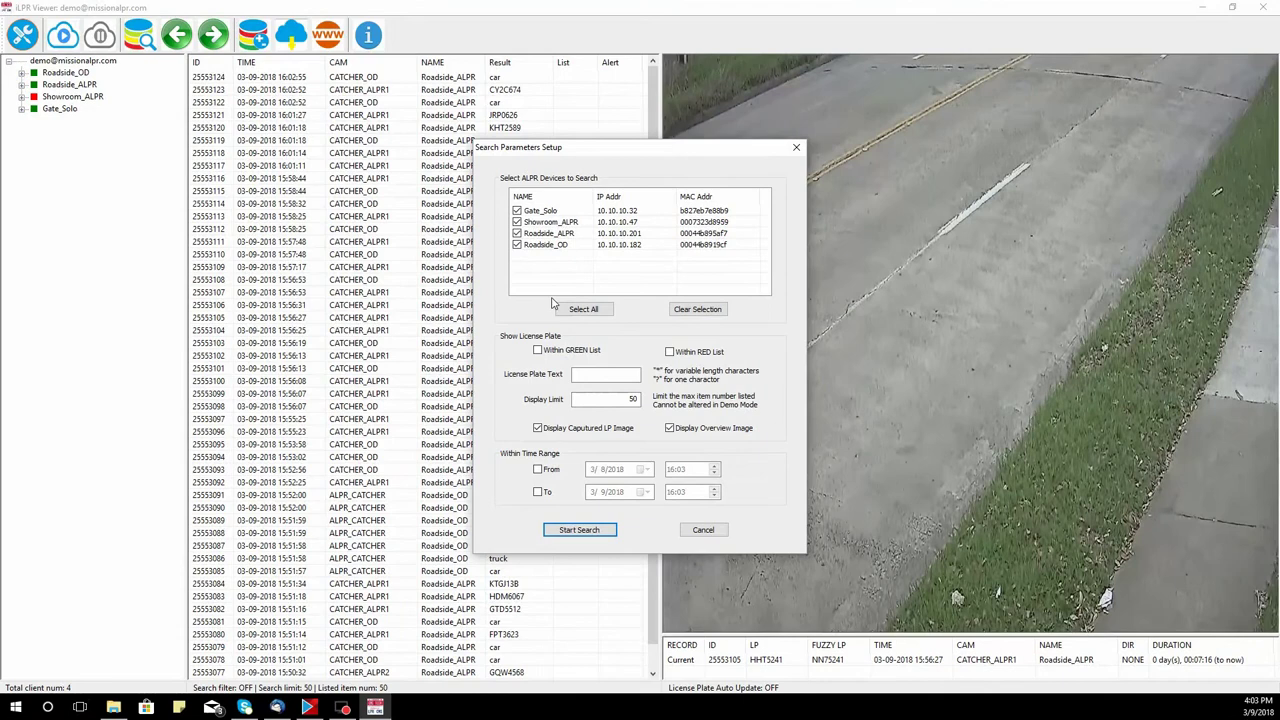
Step: Search only the Roadside_ALPR device for records with the license plate text PERSON
{"action": "left_click", "coordinate": [517, 244]}
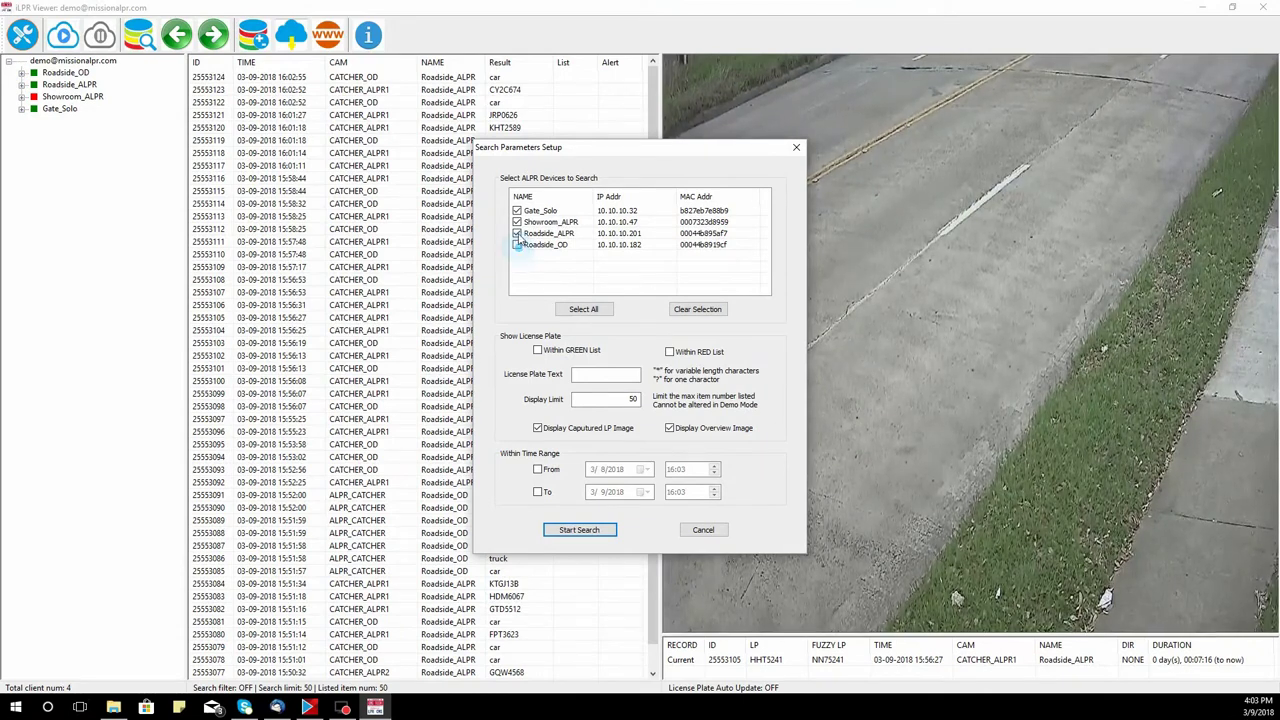
{"action": "left_click", "coordinate": [517, 221]}
{"action": "left_click", "coordinate": [517, 210]}
{"action": "left_click", "coordinate": [603, 373]}
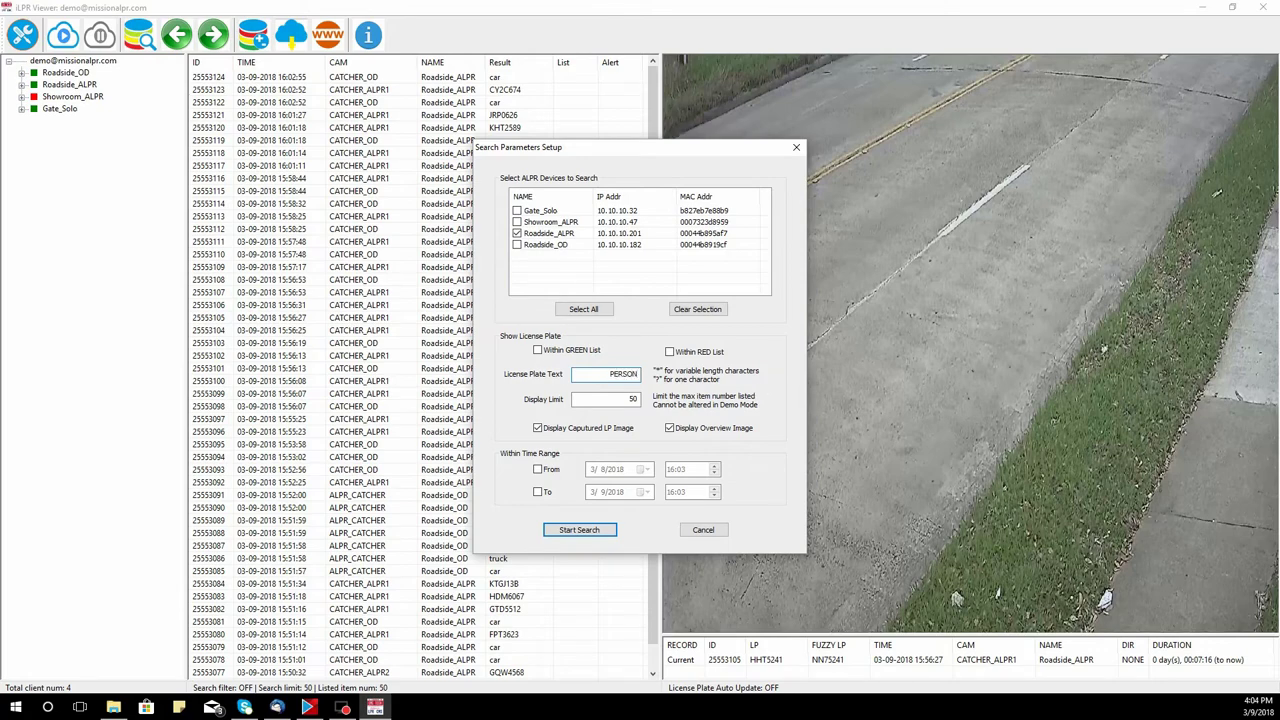
{"action": "left_click", "coordinate": [592, 530]}
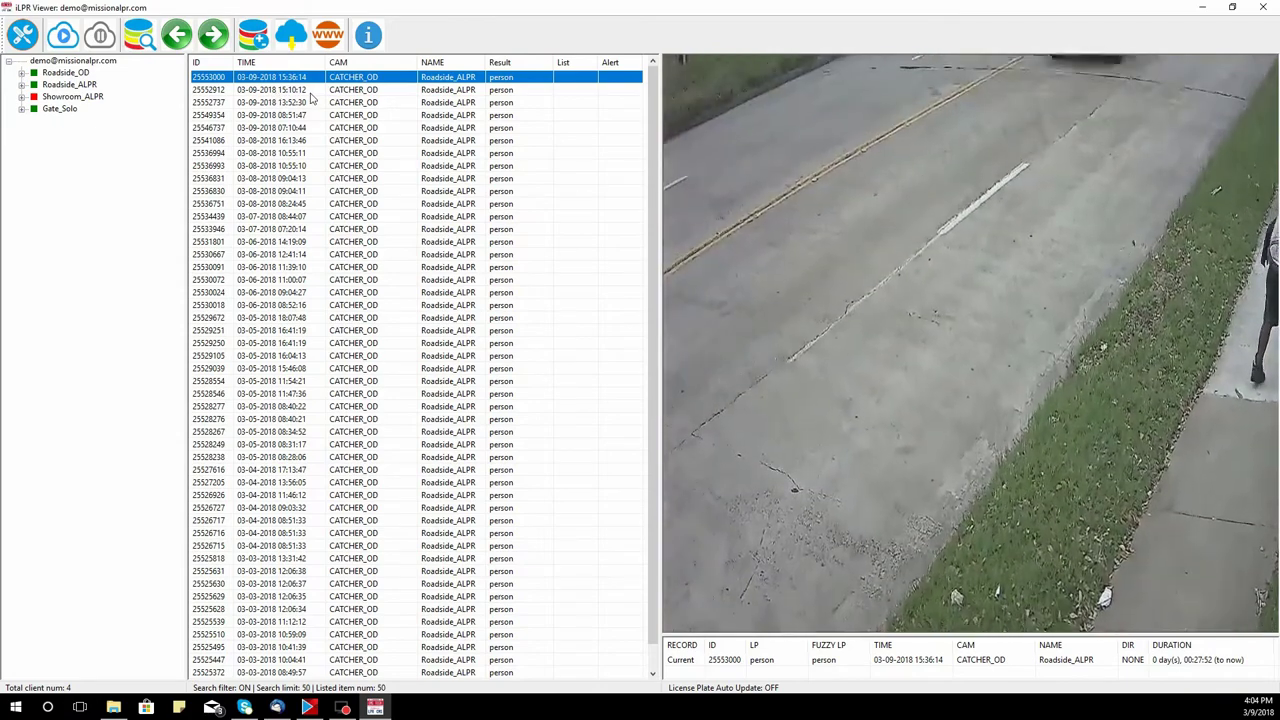
{"action": "left_click", "coordinate": [298, 116]}
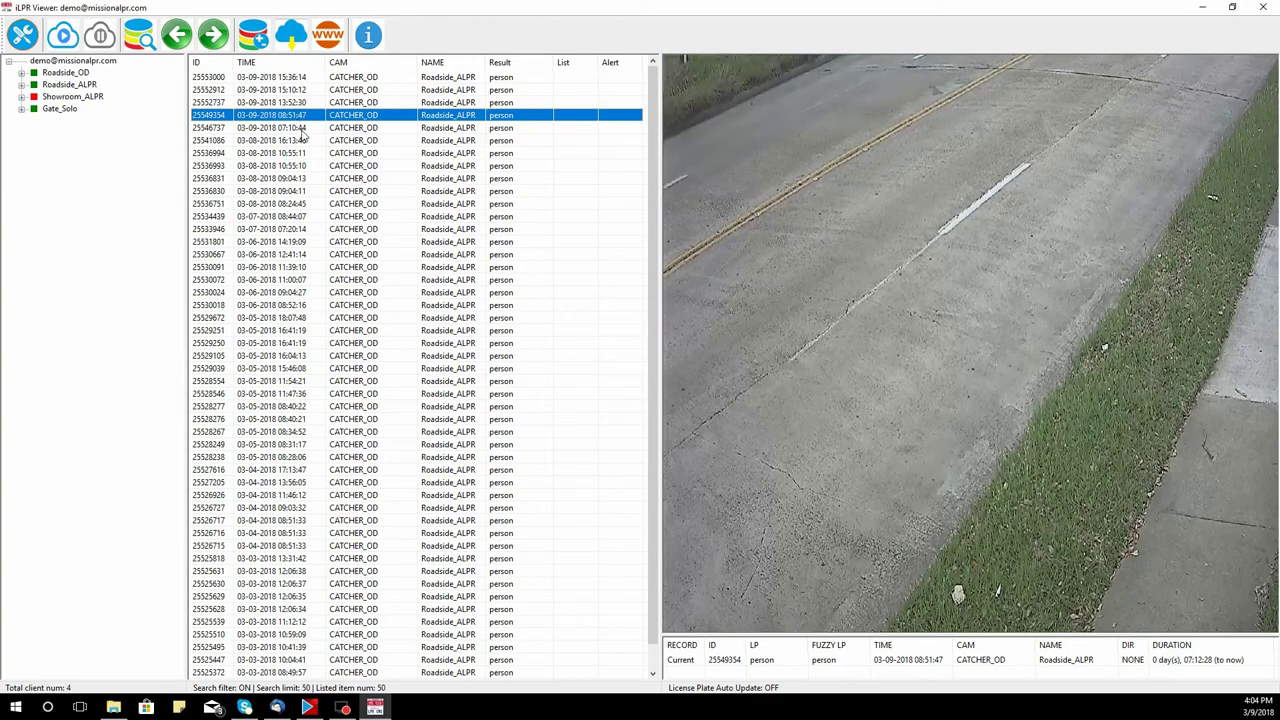
{"action": "left_click", "coordinate": [303, 130]}
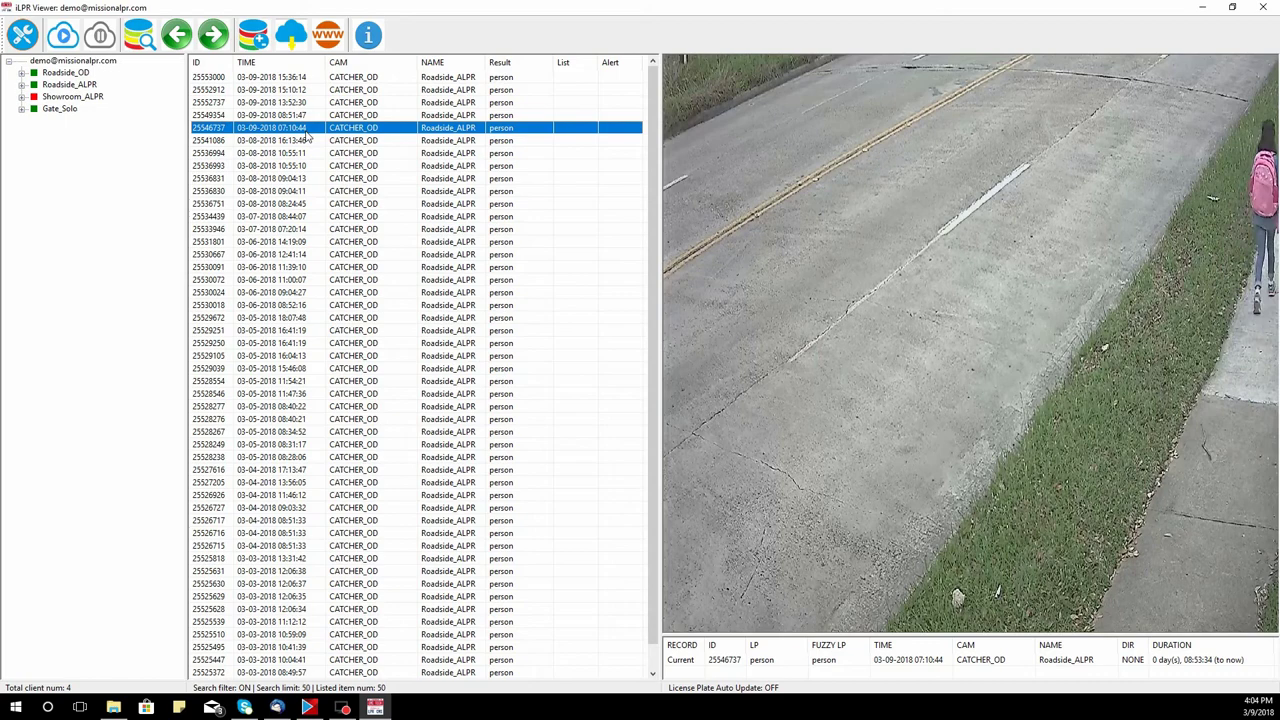
{"action": "left_click", "coordinate": [300, 178]}
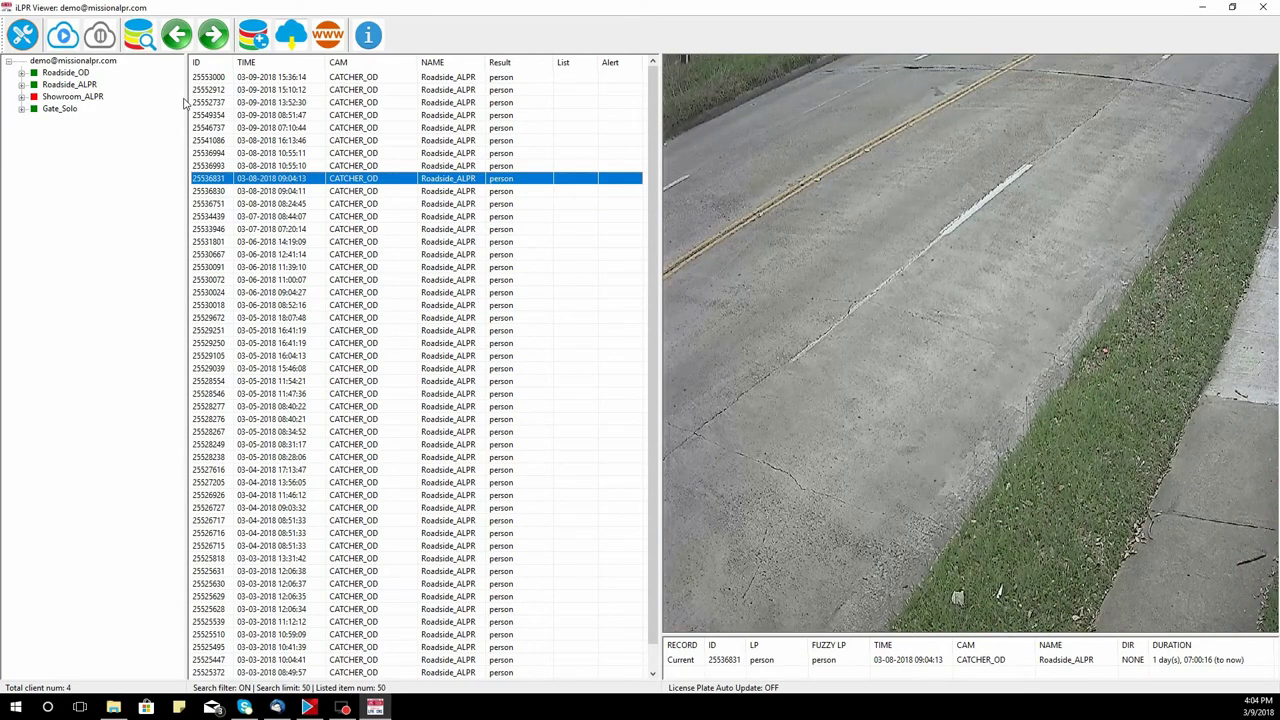
Step: Search the Roadside_ALPR device again with the license plate text changed to CAR
{"action": "left_click", "coordinate": [141, 40]}
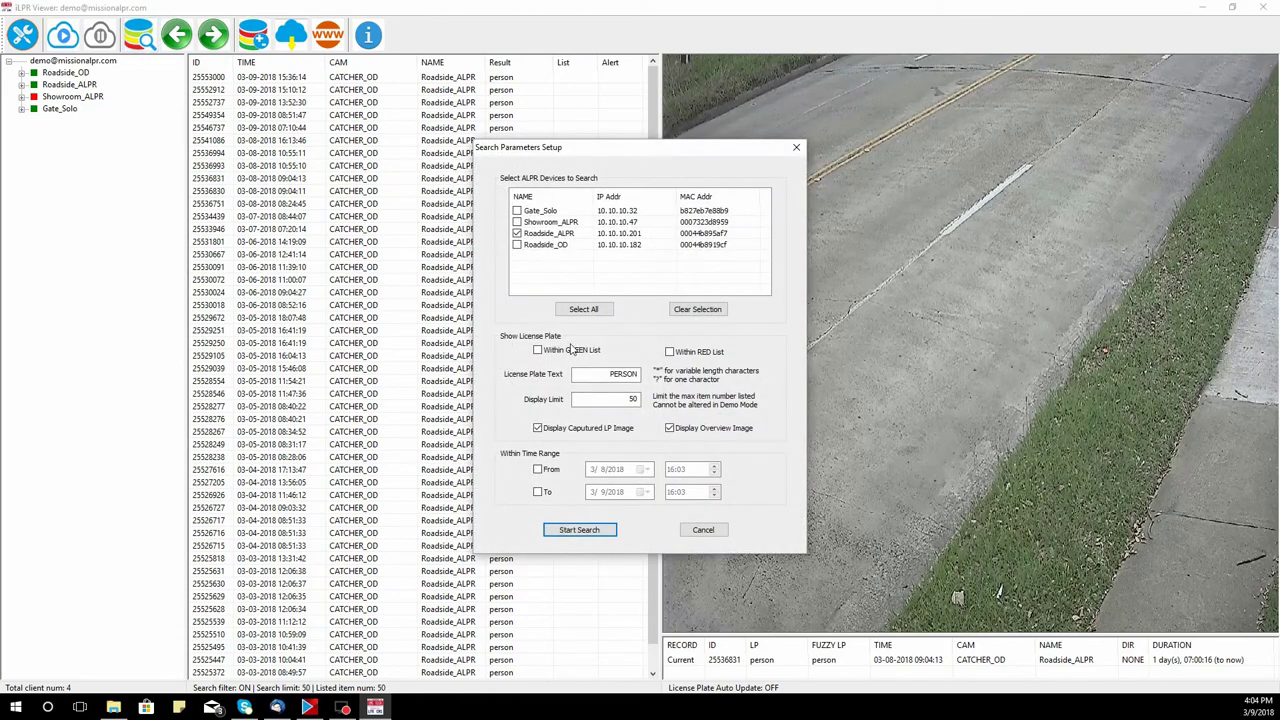
{"action": "double_click", "coordinate": [603, 374]}
{"action": "type", "text": "CAR"}
{"action": "left_click", "coordinate": [598, 529]}
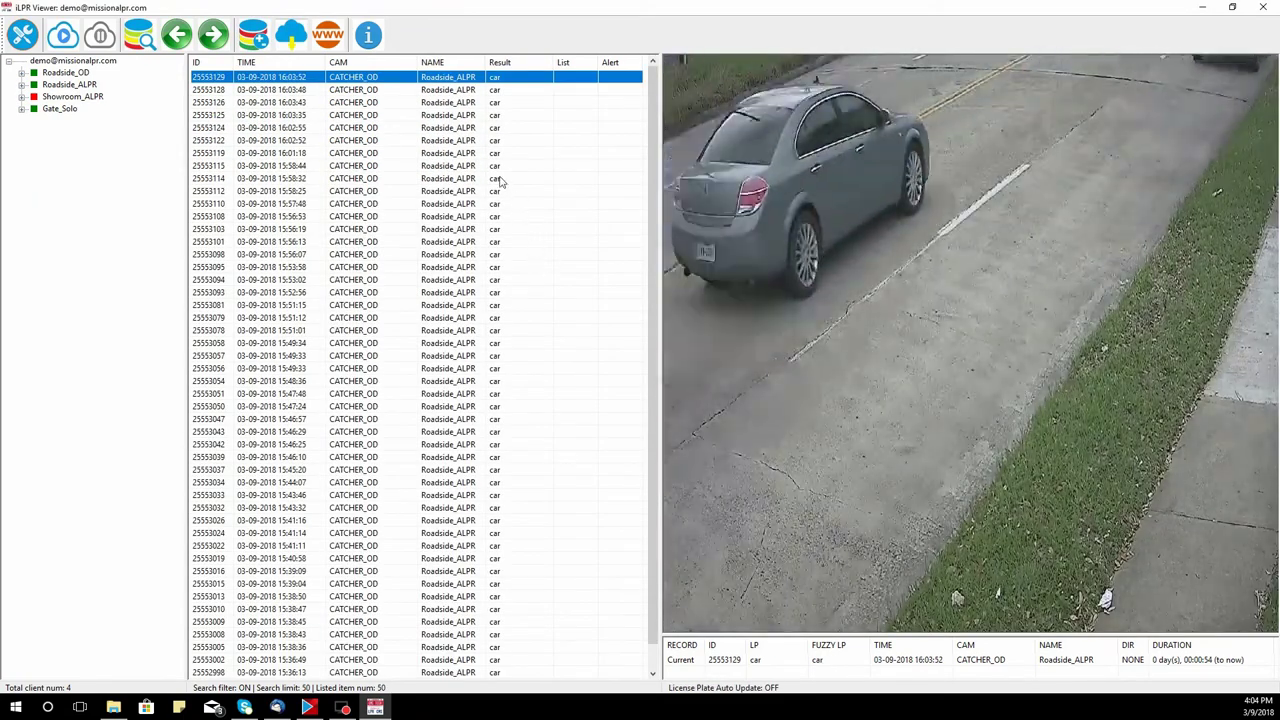
Step: View the car captures from 03-09-2018 at 15:58:32 and 15:58:25
{"action": "left_click", "coordinate": [500, 179]}
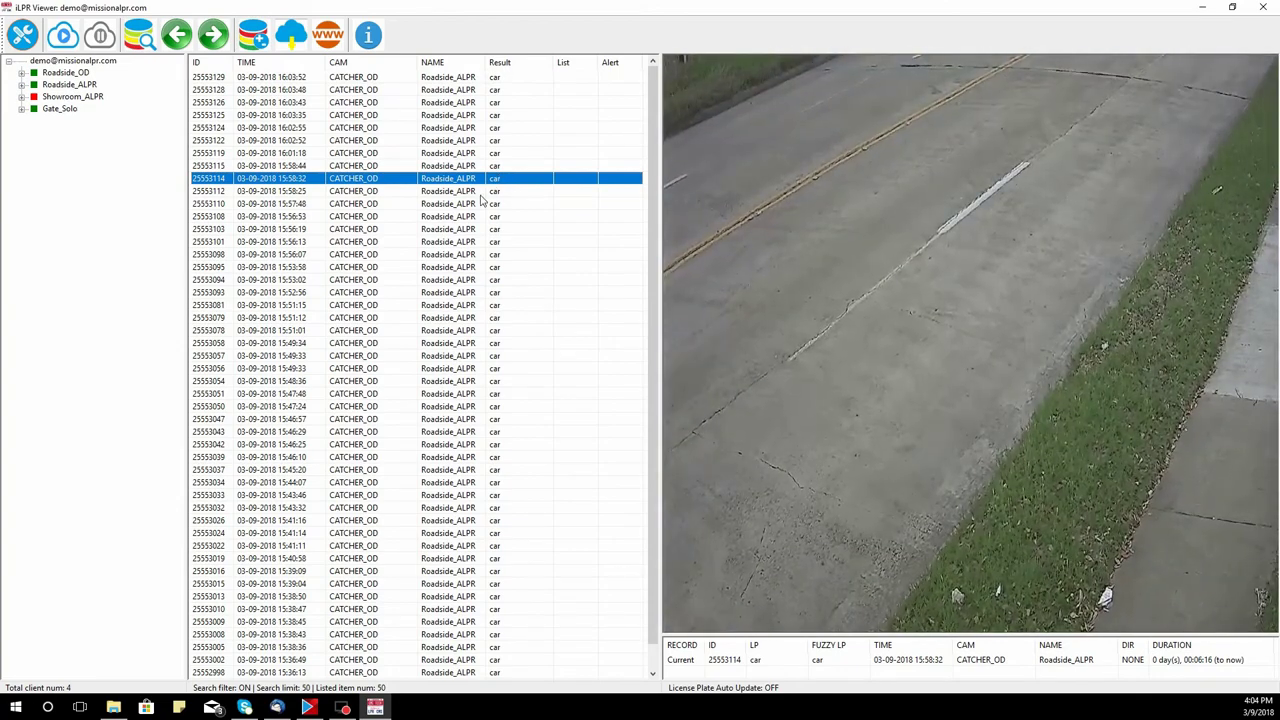
{"action": "left_click", "coordinate": [481, 194]}
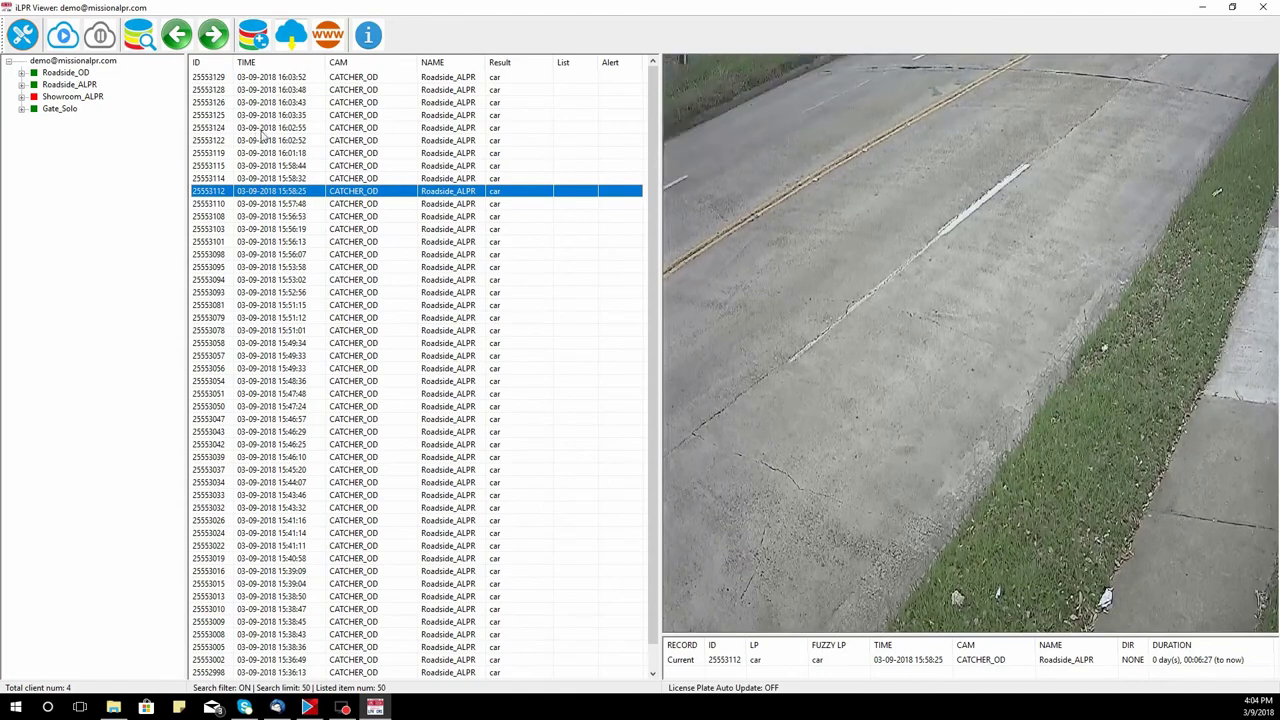
Step: Open the search parameters setup for another record search
{"action": "left_click", "coordinate": [140, 36]}
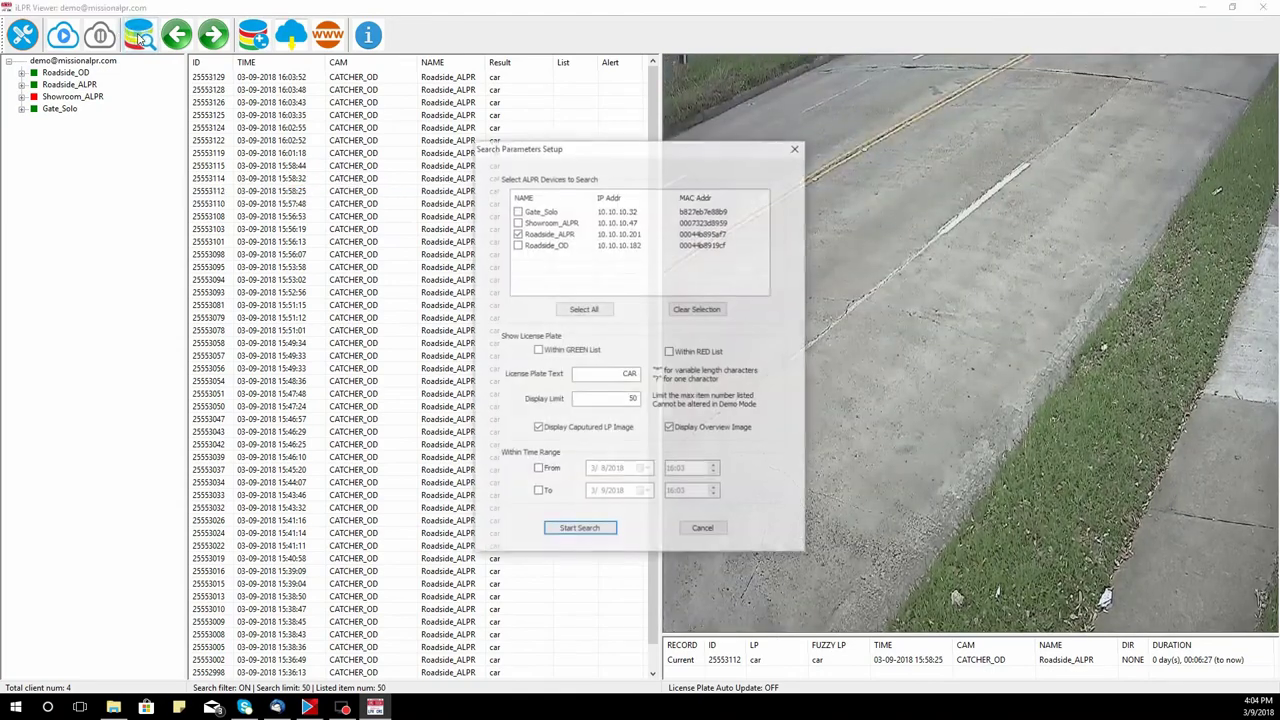